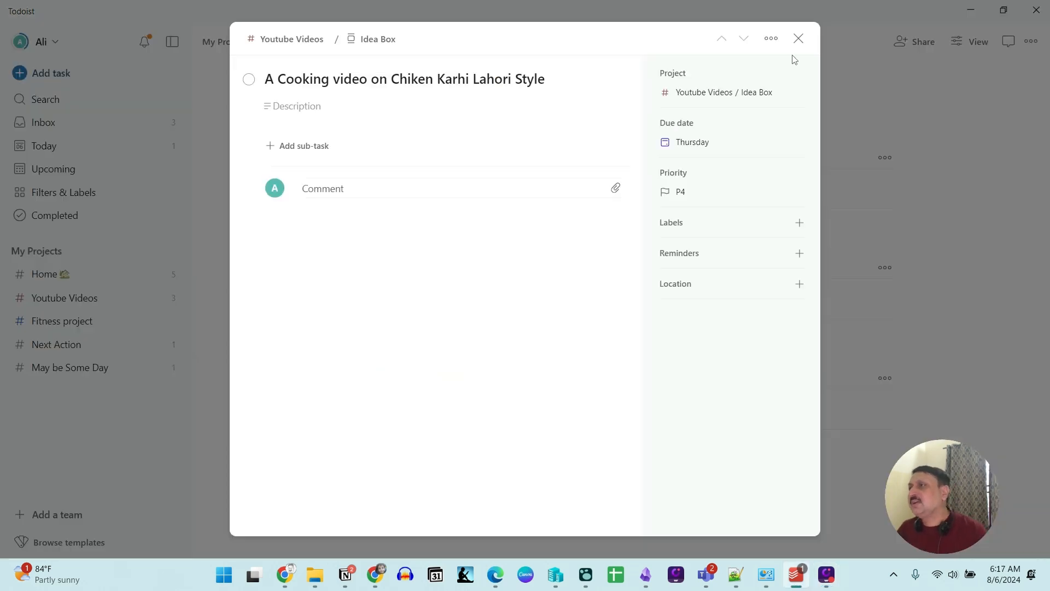
Create a Cooking label on the "A Cooking video on Chiken Karhi Lahori Style" task and save it.
{"action": "left_click", "coordinate": [797, 40]}
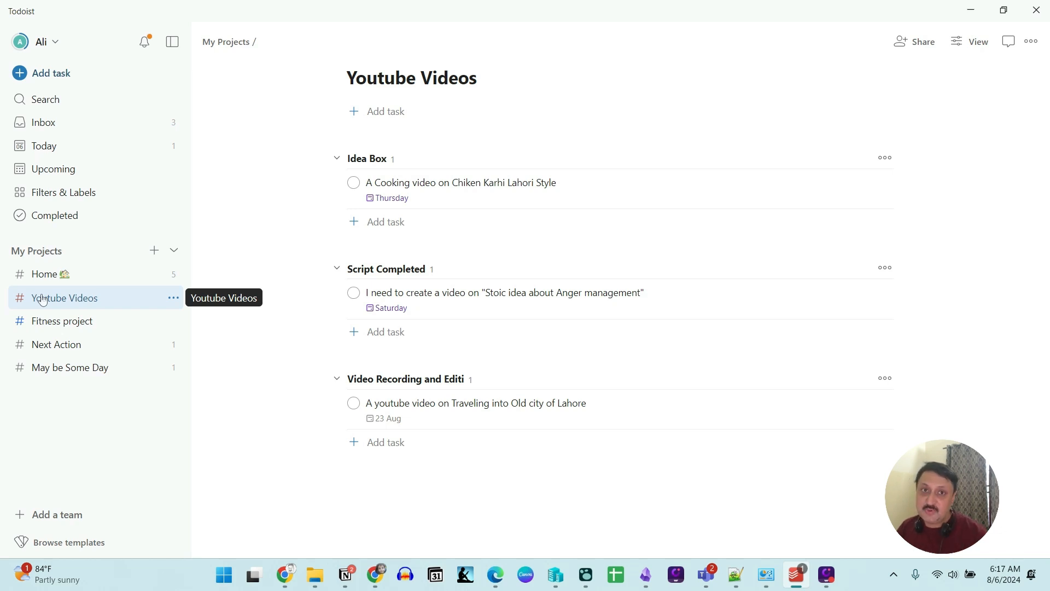
{"action": "left_click", "coordinate": [434, 190]}
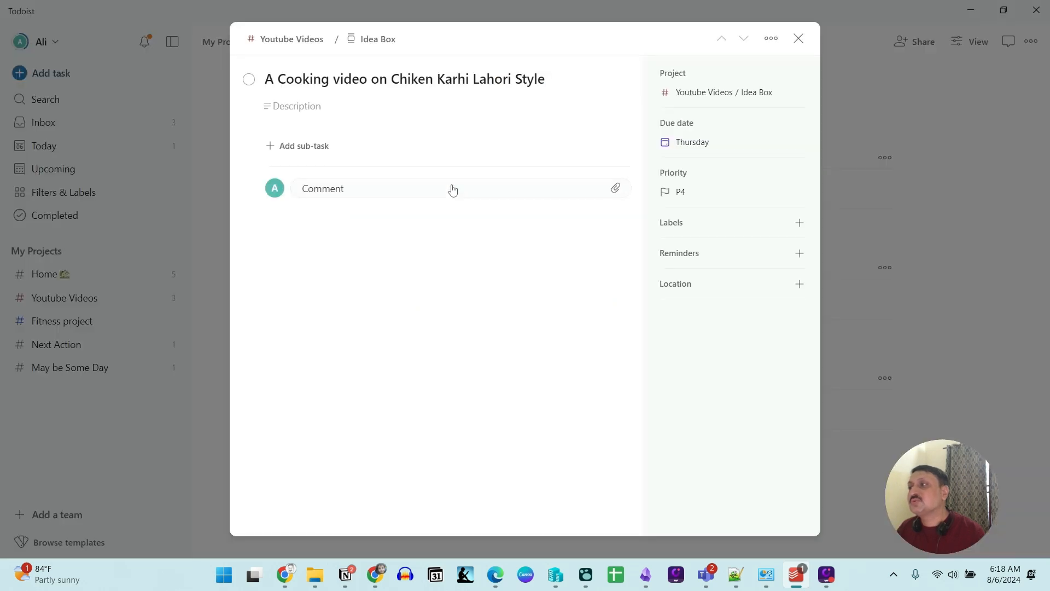
{"action": "left_click", "coordinate": [576, 90]}
{"action": "type", "text": "@"}
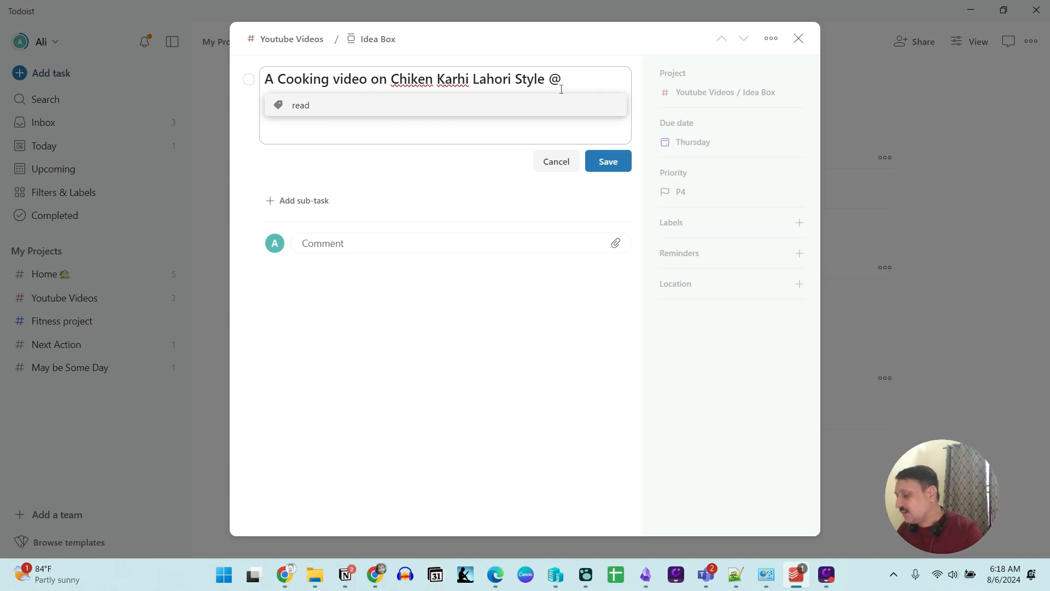
{"action": "type", "text": "Cooking"}
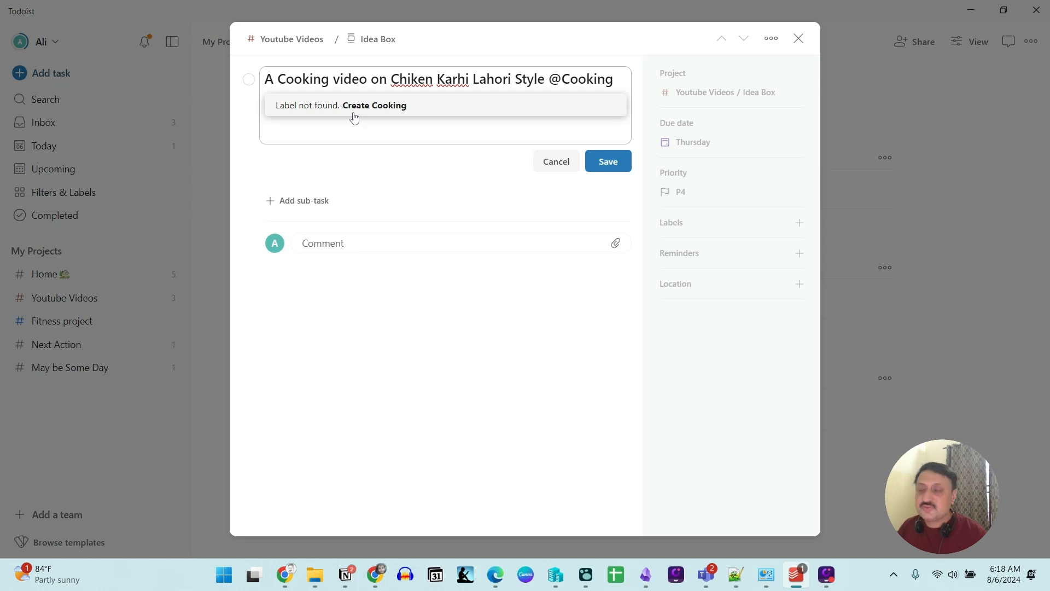
{"action": "left_click", "coordinate": [411, 113]}
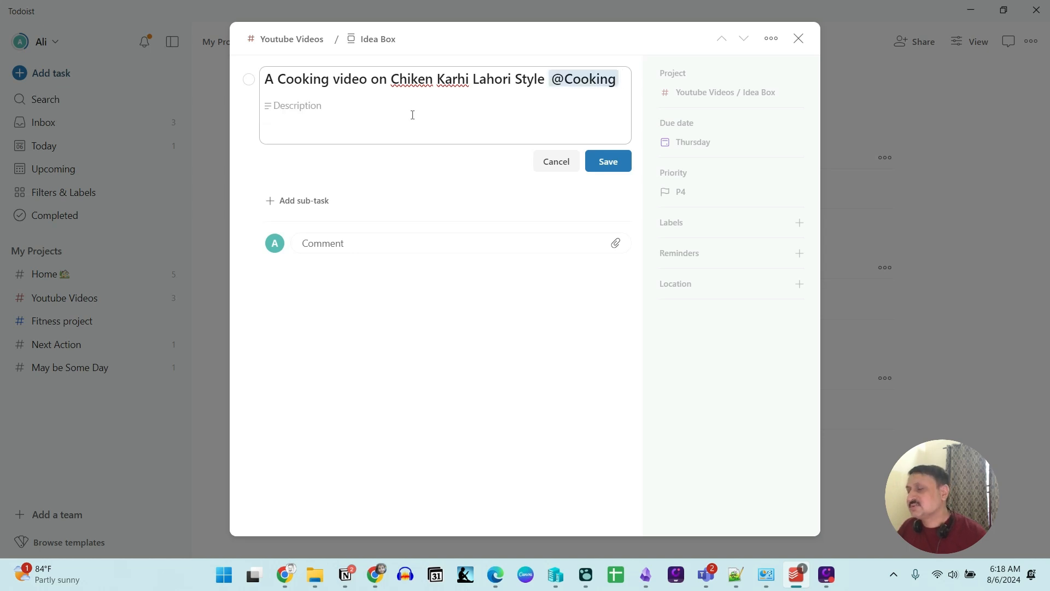
{"action": "left_click", "coordinate": [607, 161]}
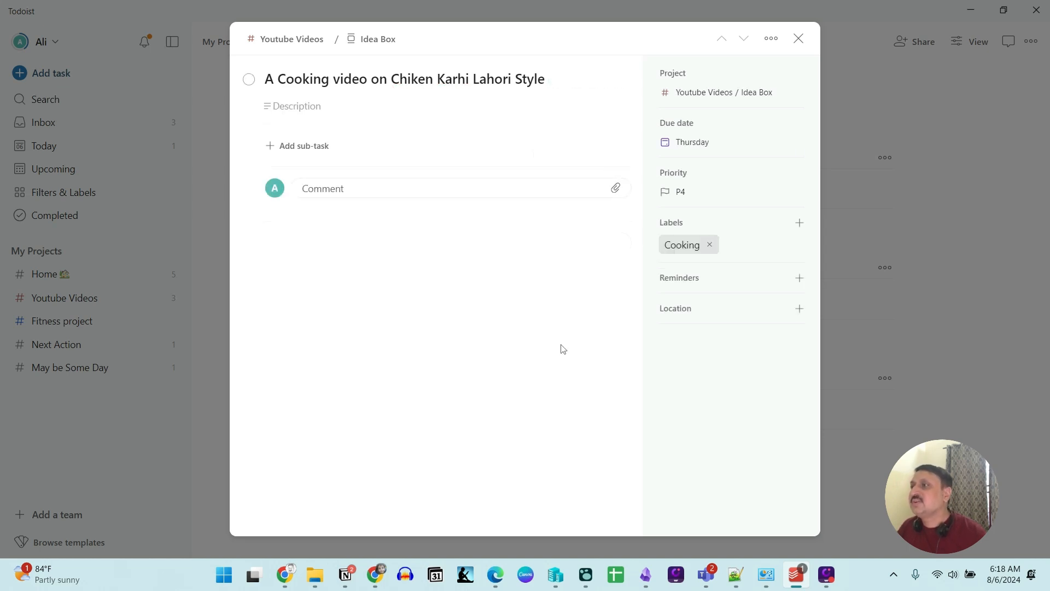
{"action": "left_click", "coordinate": [798, 39]}
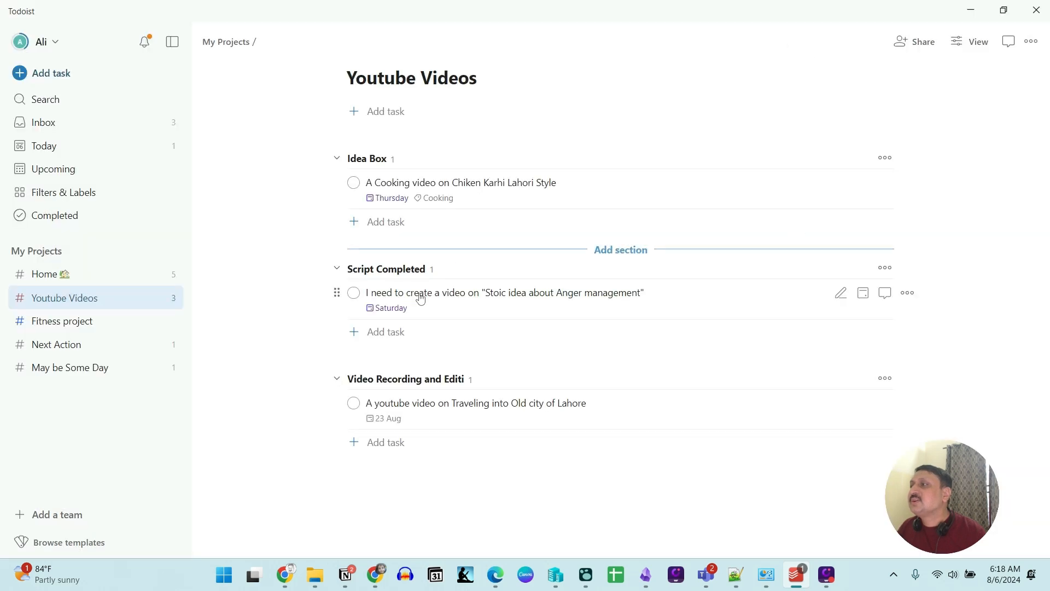
{"action": "left_click", "coordinate": [468, 301]}
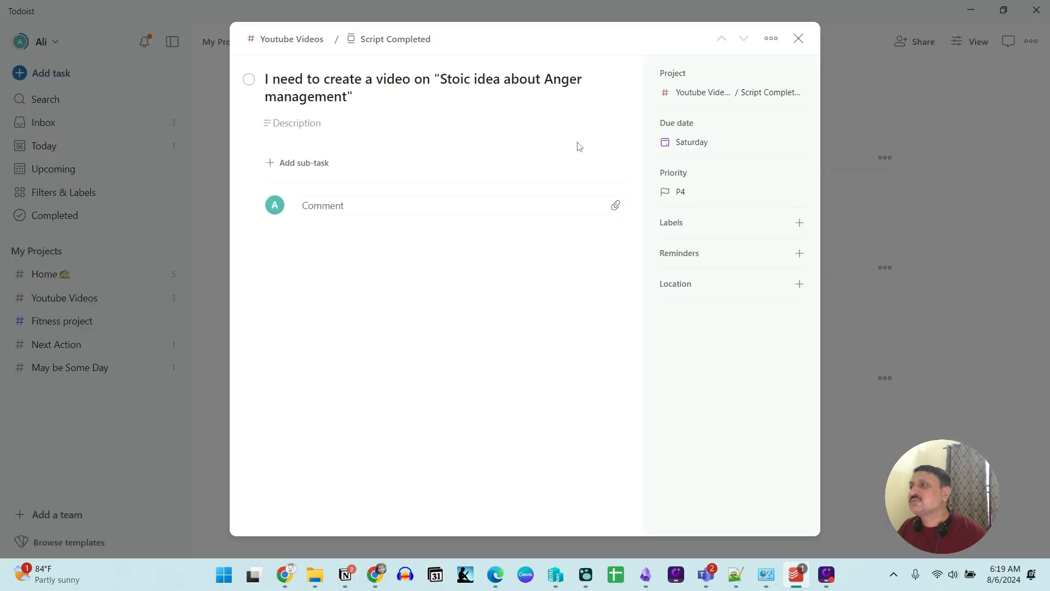
{"action": "left_click", "coordinate": [611, 92]}
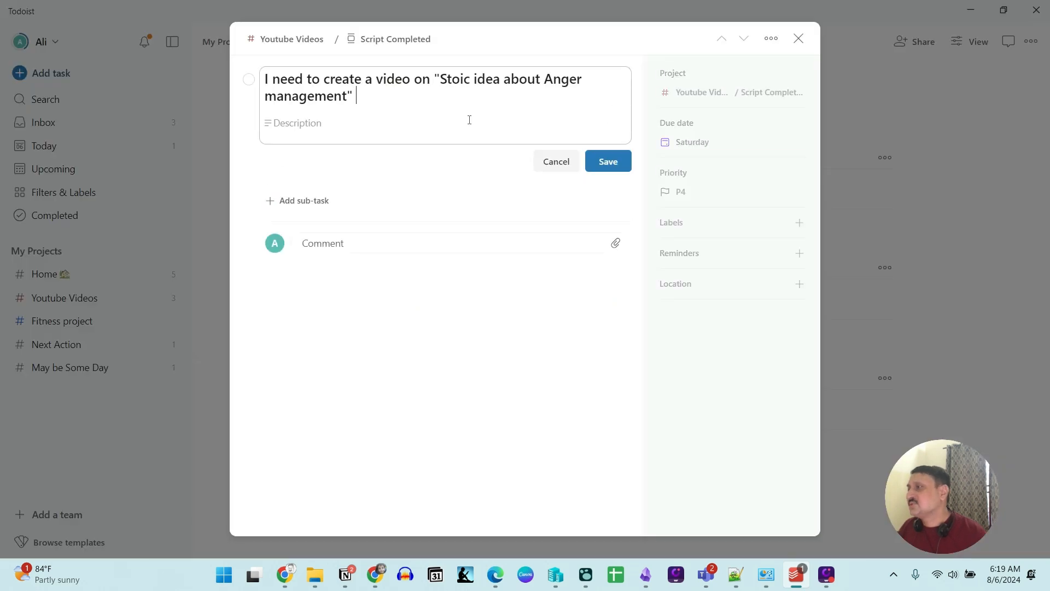
{"action": "type", "text": "@"}
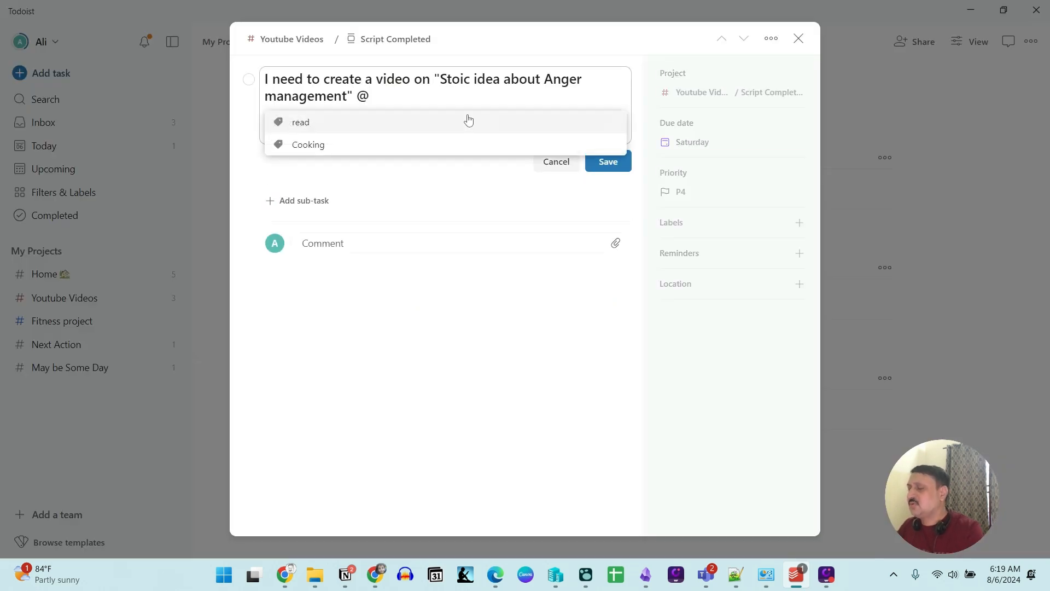
{"action": "type", "text": "Motivation"}
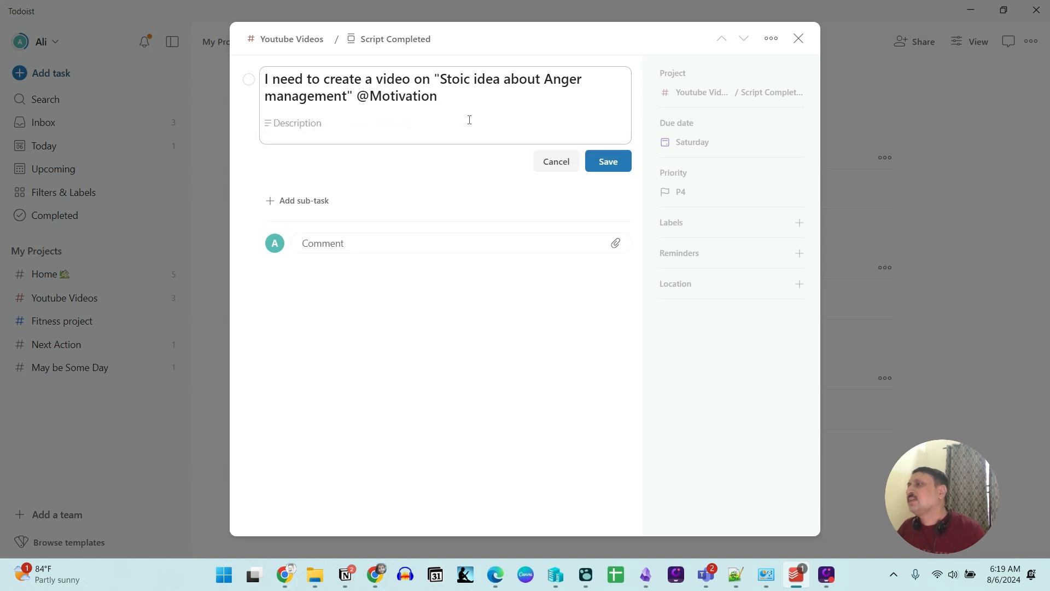
{"action": "type", "text": " @"}
{"action": "key", "text": "BackSpace"}
{"action": "type", "text": "@"}
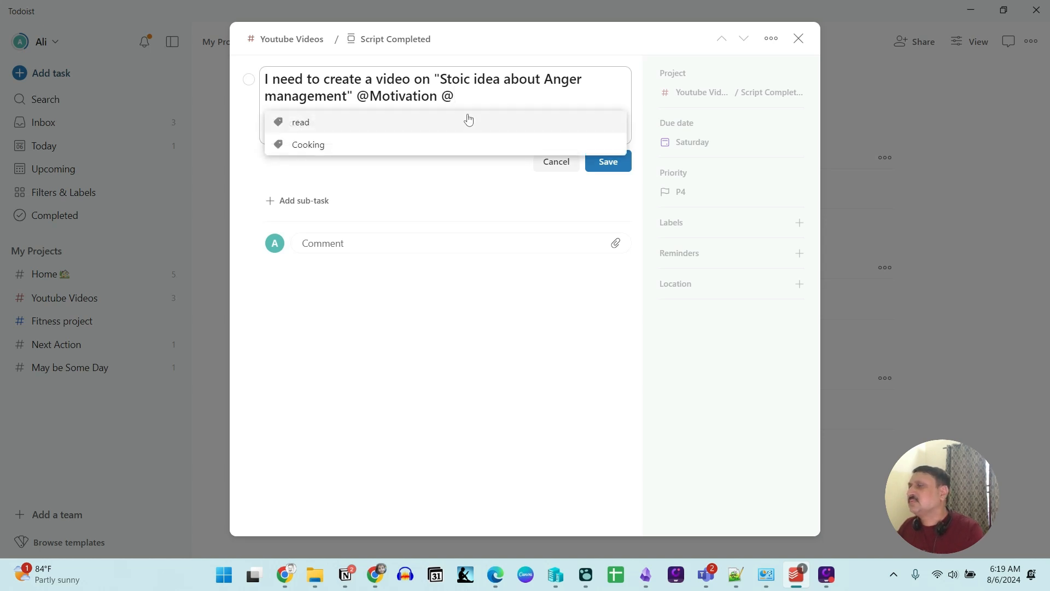
{"action": "type", "text": "SelfHelp"}
{"action": "key", "text": "BackSpace"}
{"action": "key", "text": "BackSpace"}
{"action": "key", "text": "BackSpace"}
{"action": "key", "text": "BackSpace"}
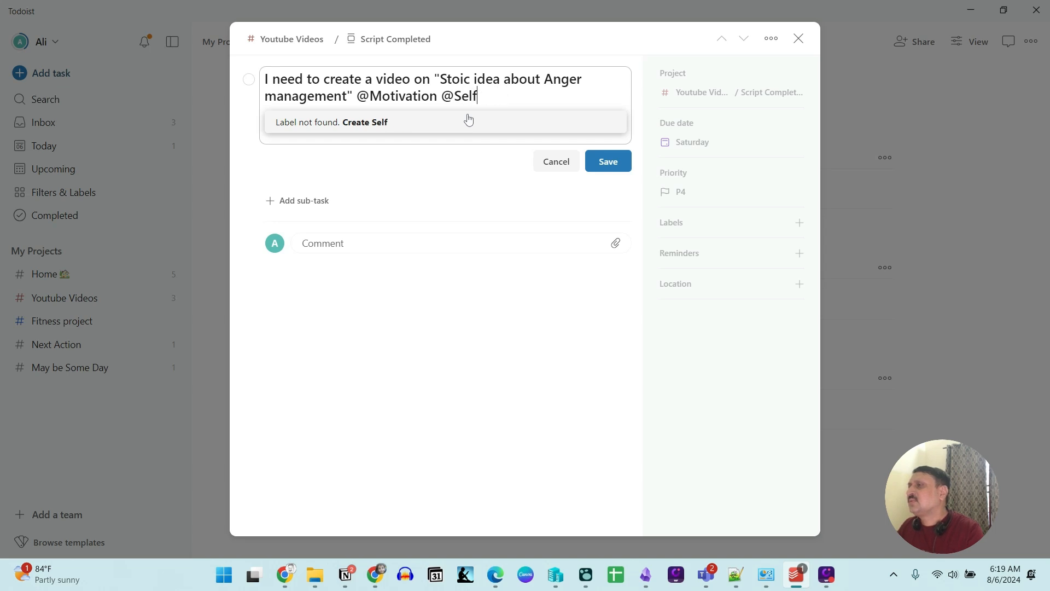
{"action": "type", "text": "help"}
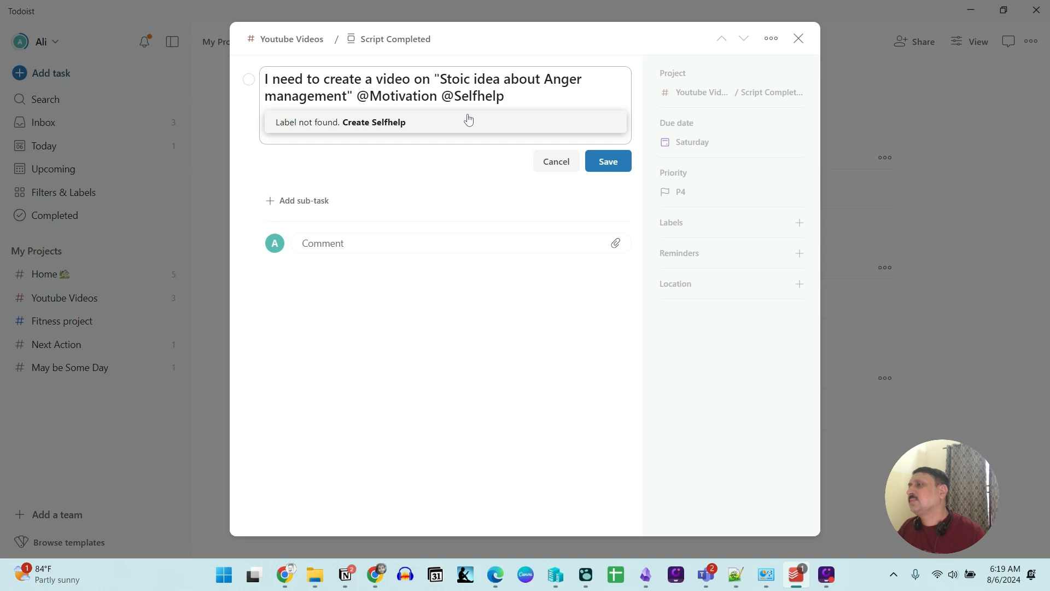
{"action": "left_click", "coordinate": [608, 162]}
{"action": "key", "text": "Escape"}
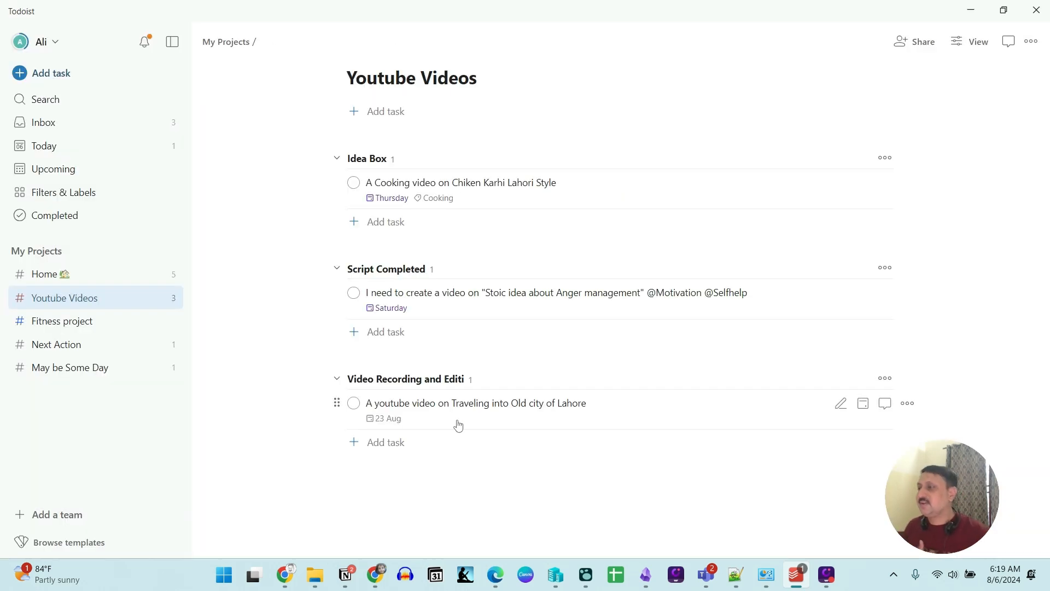
Create and assign a "Travel log" label to the task about traveling into Old city of Lahore.
{"action": "left_click", "coordinate": [484, 409]}
{"action": "left_click", "coordinate": [697, 226]}
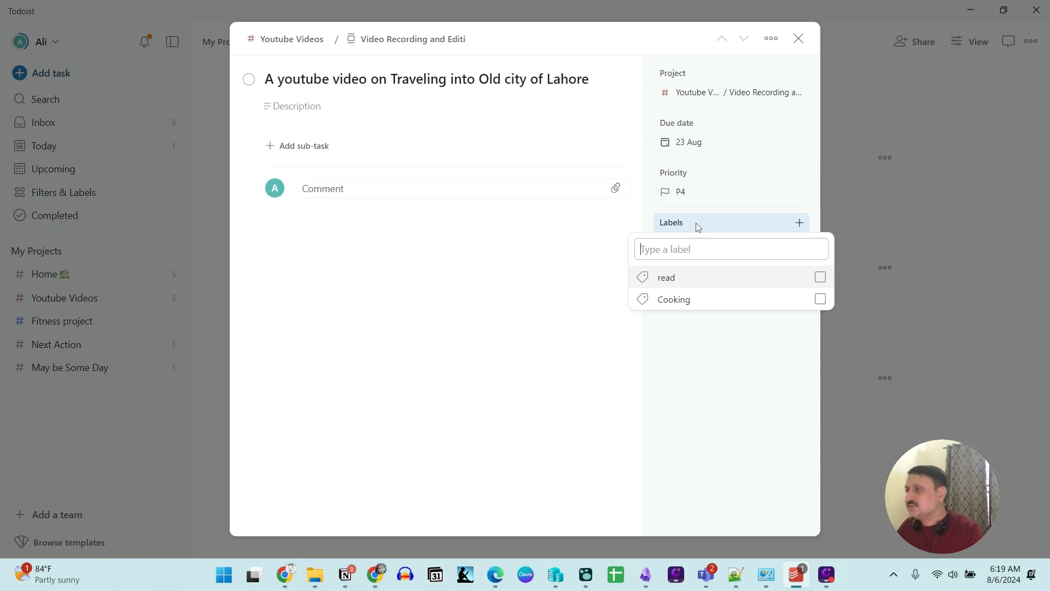
{"action": "type", "text": "Trave;"}
{"action": "key", "text": "BackSpace"}
{"action": "type", "text": "l log"}
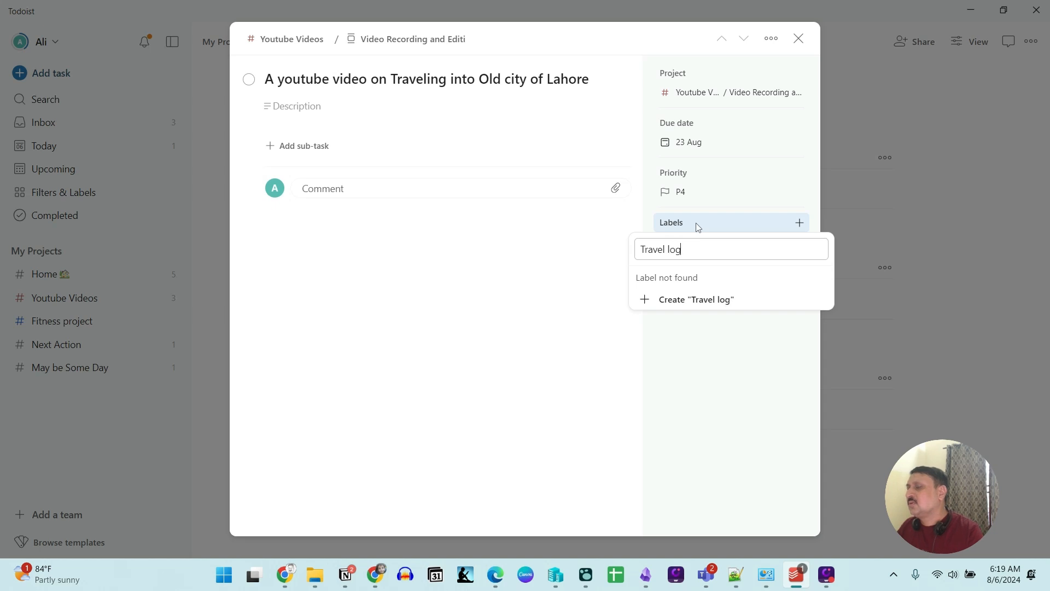
{"action": "left_click", "coordinate": [687, 313]}
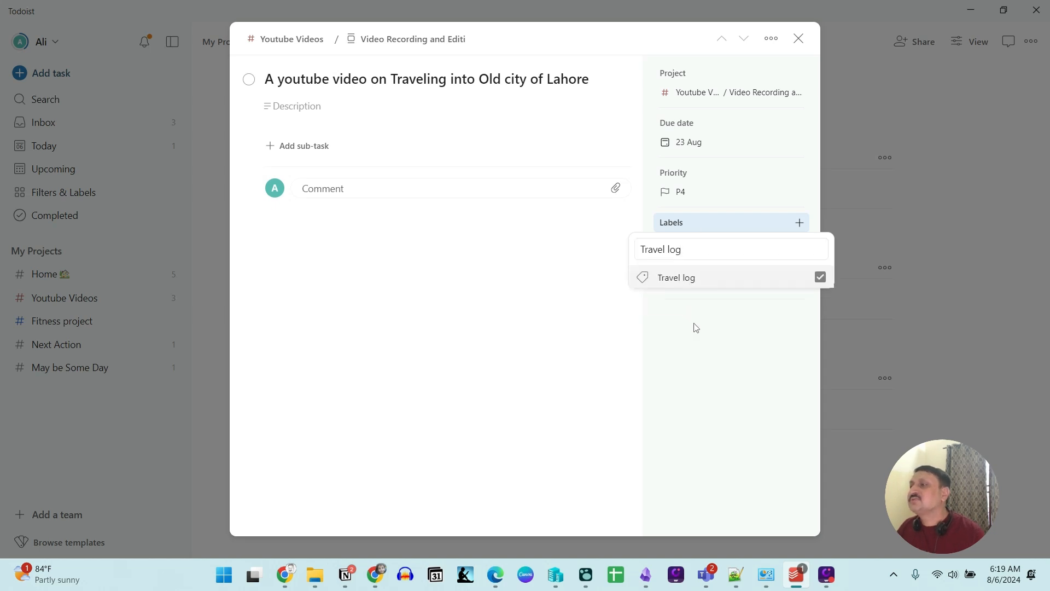
{"action": "left_click", "coordinate": [697, 328]}
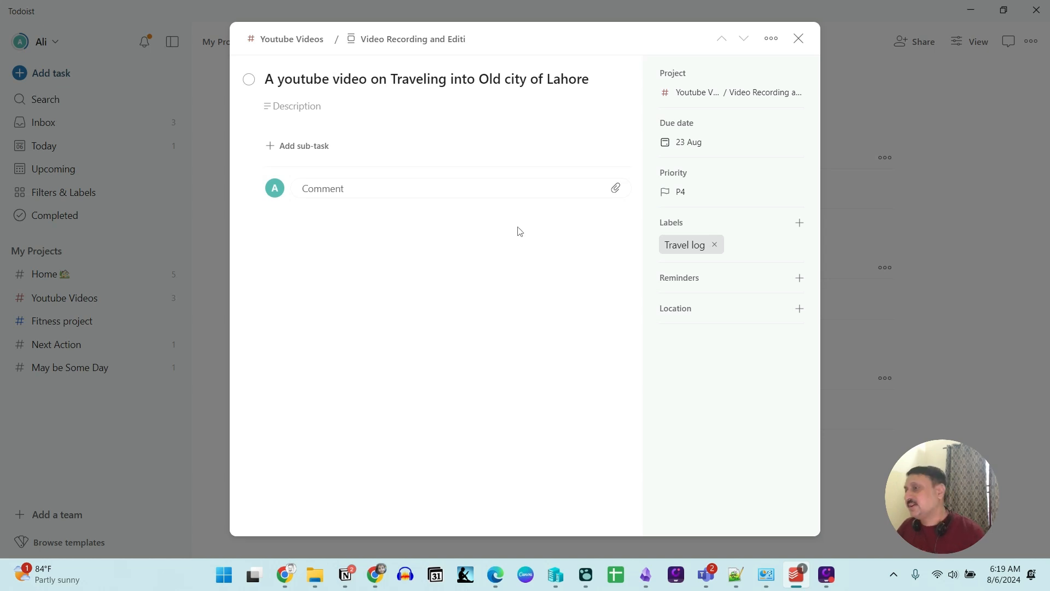
{"action": "left_click", "coordinate": [799, 39]}
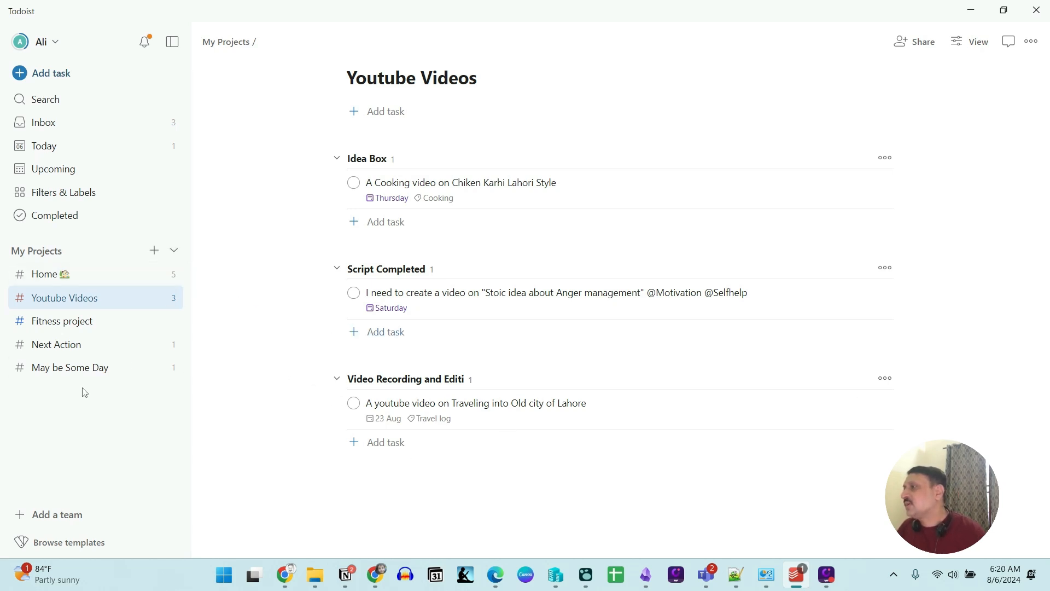
Create a new project named Personal with the default color and list view.
{"action": "left_click", "coordinate": [154, 250]}
{"action": "left_click", "coordinate": [208, 288]}
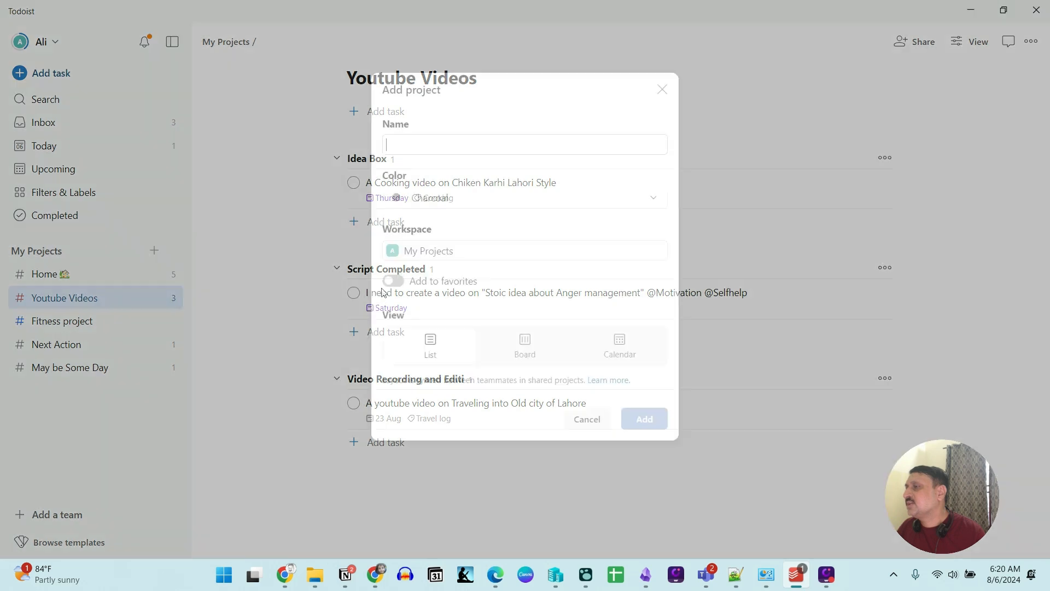
{"action": "type", "text": "Personal"}
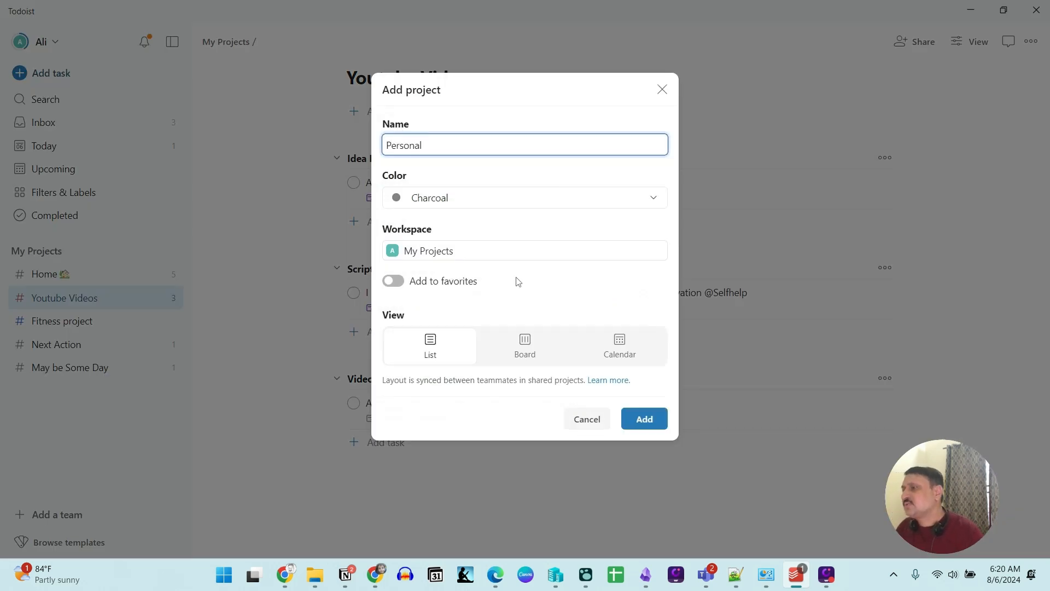
{"action": "left_click", "coordinate": [651, 422]}
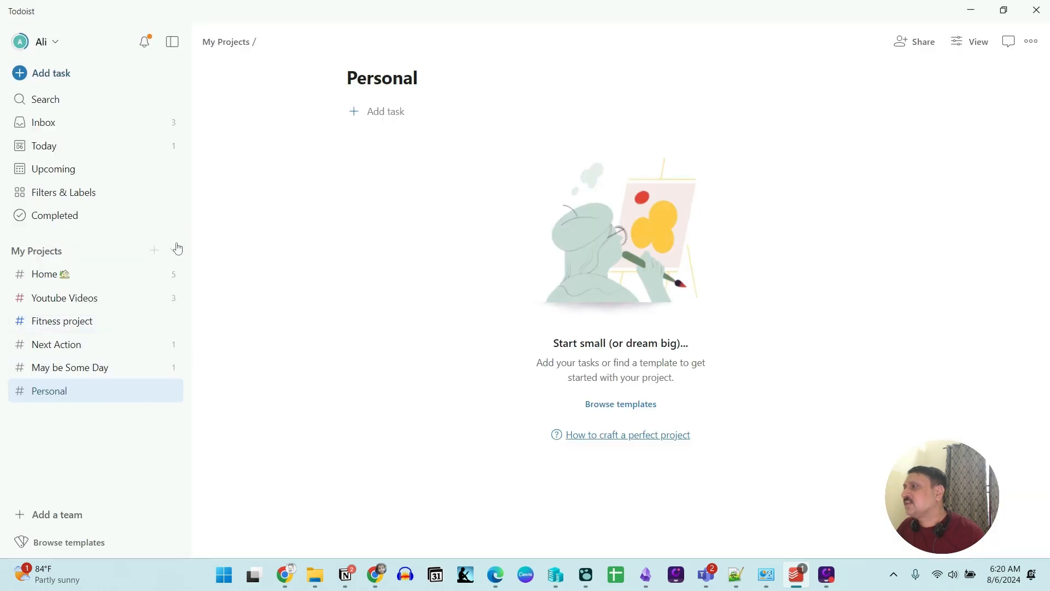
Create a new project named Work with the default color and list view.
{"action": "left_click", "coordinate": [154, 250]}
{"action": "left_click", "coordinate": [231, 283]}
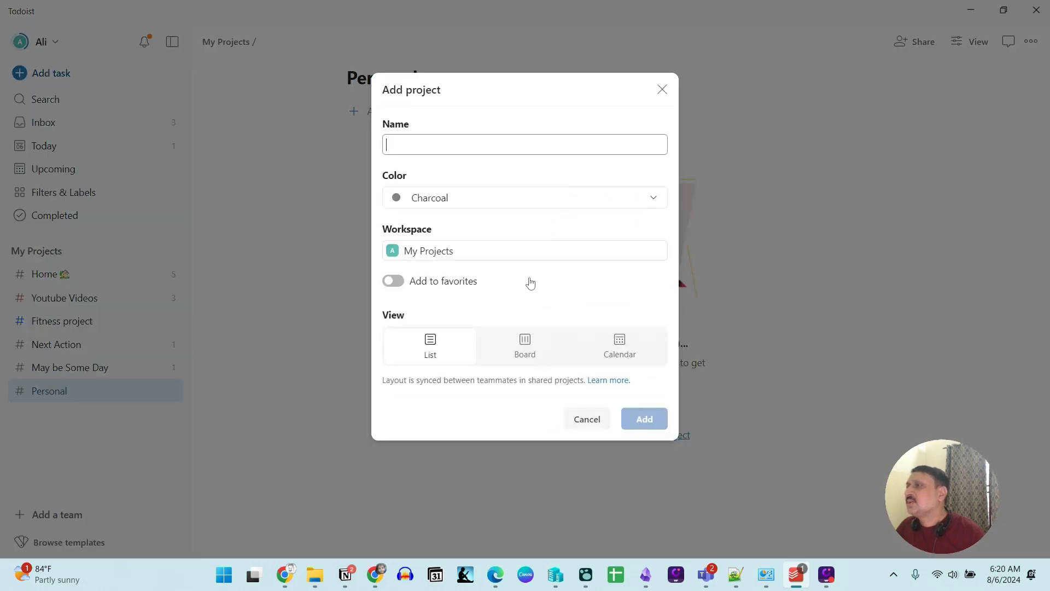
{"action": "type", "text": "Wr"}
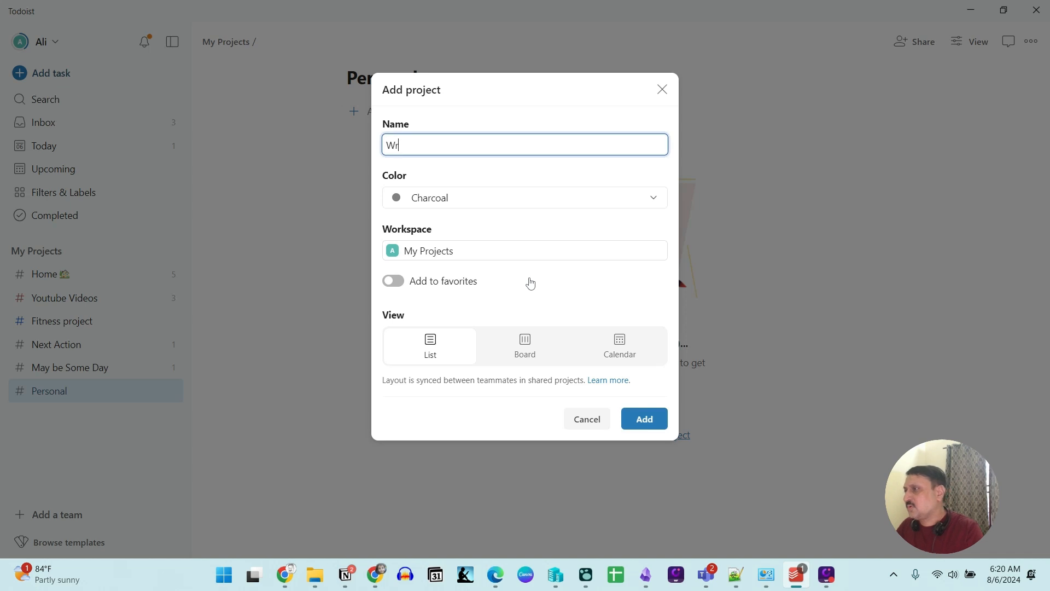
{"action": "type", "text": "ork"}
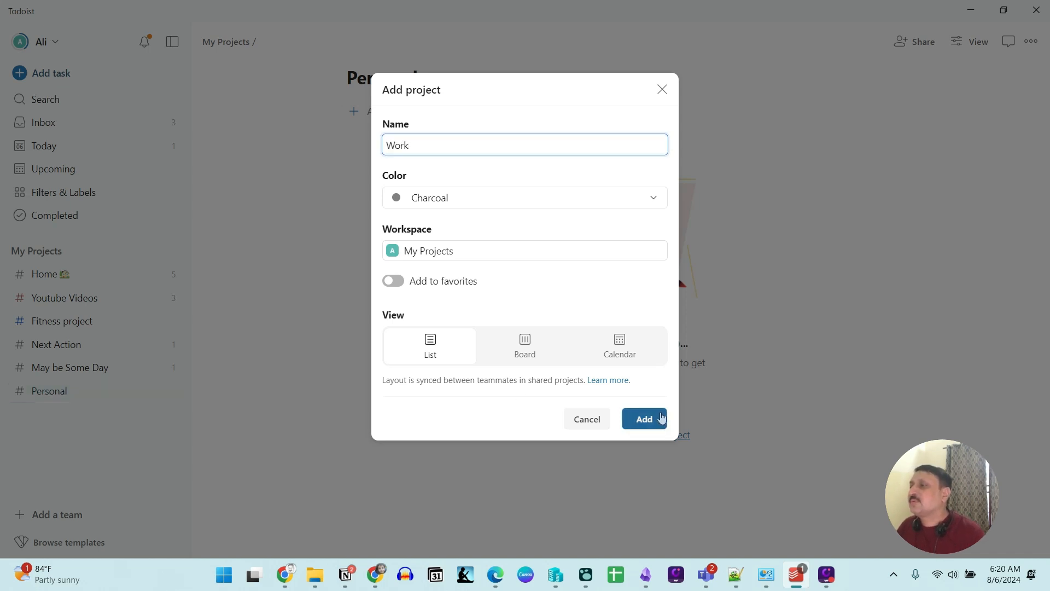
{"action": "left_click", "coordinate": [659, 419]}
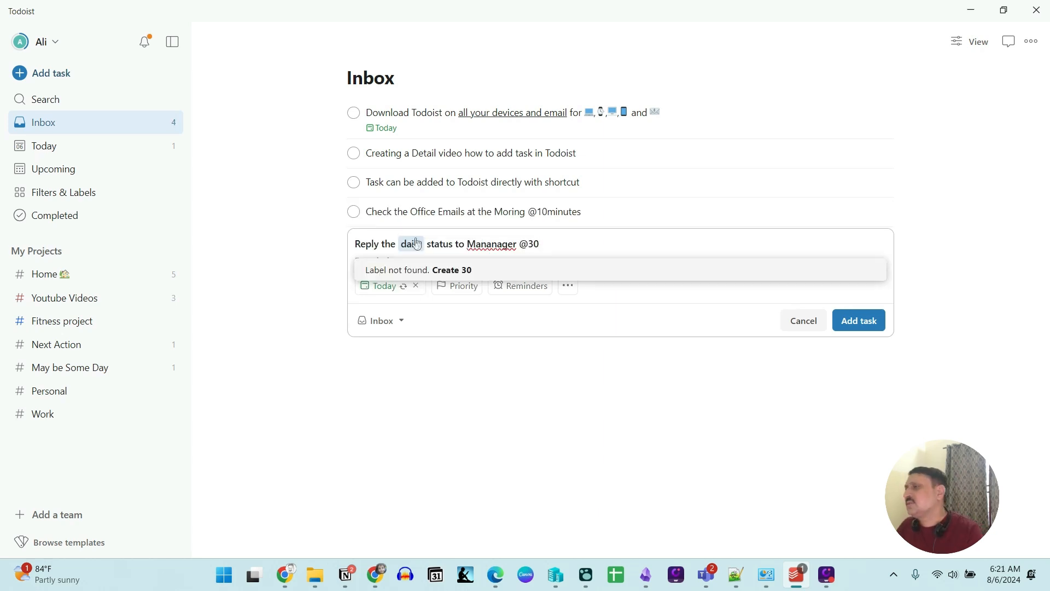
Complete the daily manager status task with a new 30Minutes label and add it to the Inbox.
{"action": "type", "text": "Minutes"}
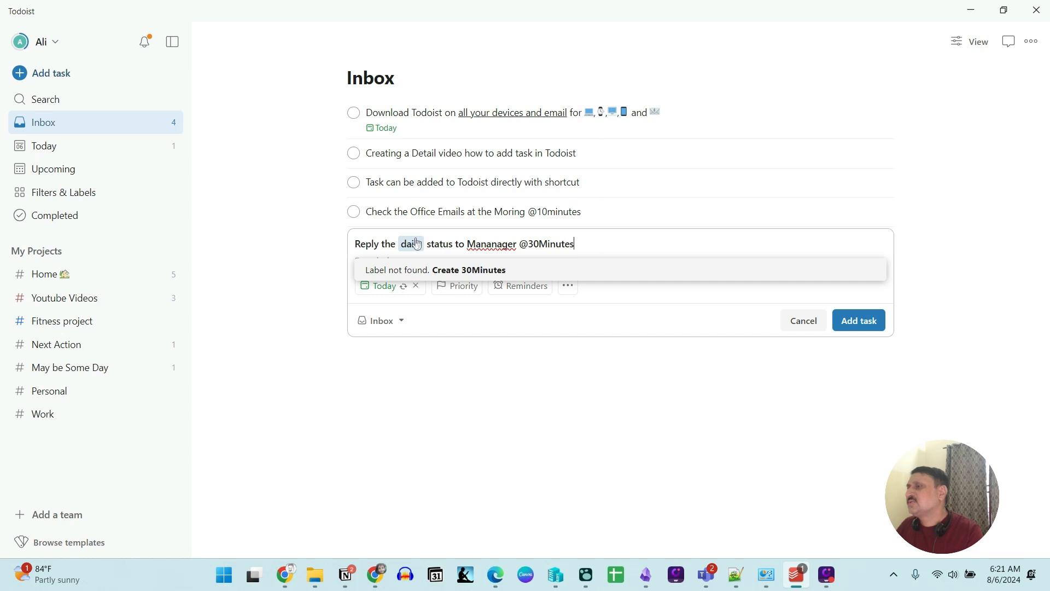
{"action": "key", "text": "Return"}
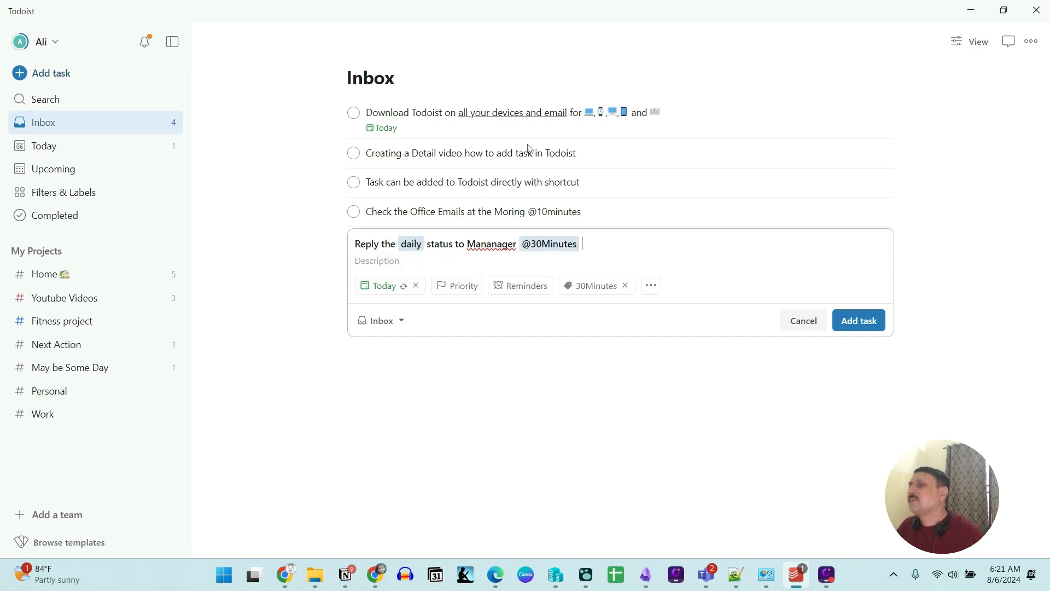
{"action": "left_click", "coordinate": [876, 321]}
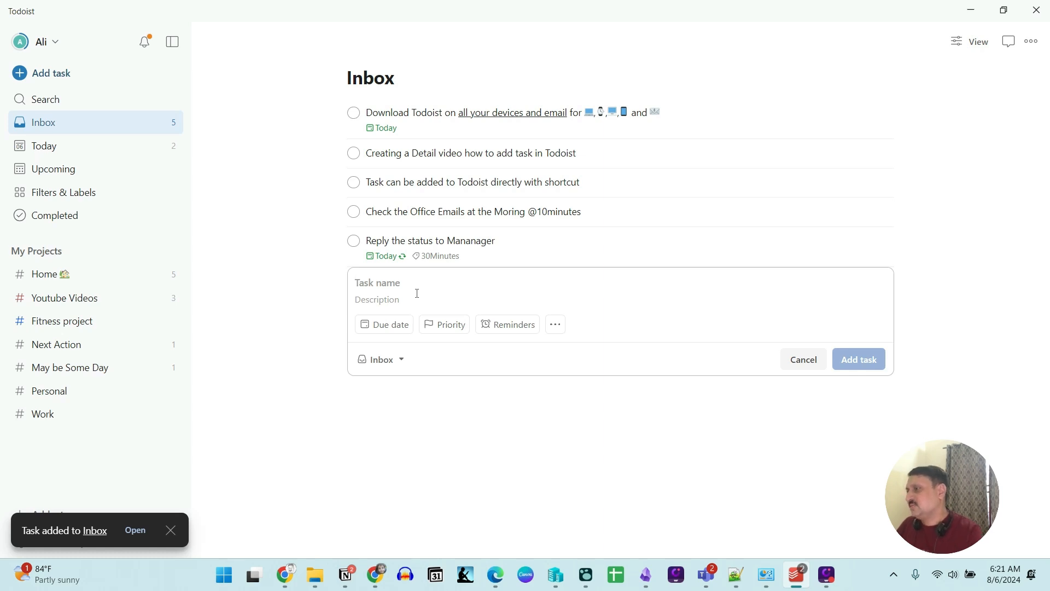
{"action": "type", "text": "Before leaving the "}
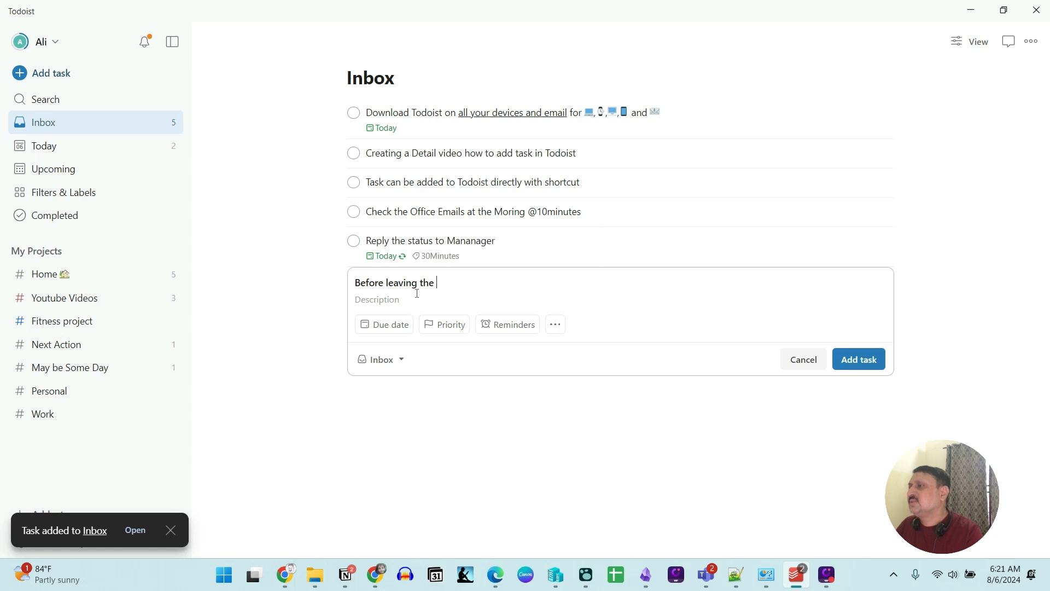
{"action": "type", "text": "office in the evening verify that all"}
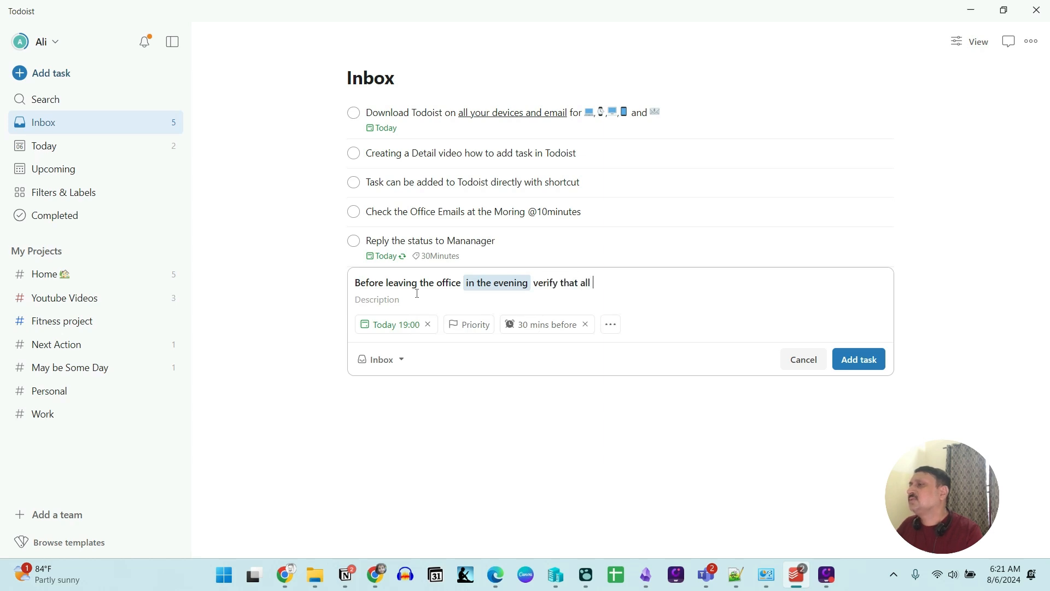
{"action": "type", "text": "task are completed or status of each task must be updated @"}
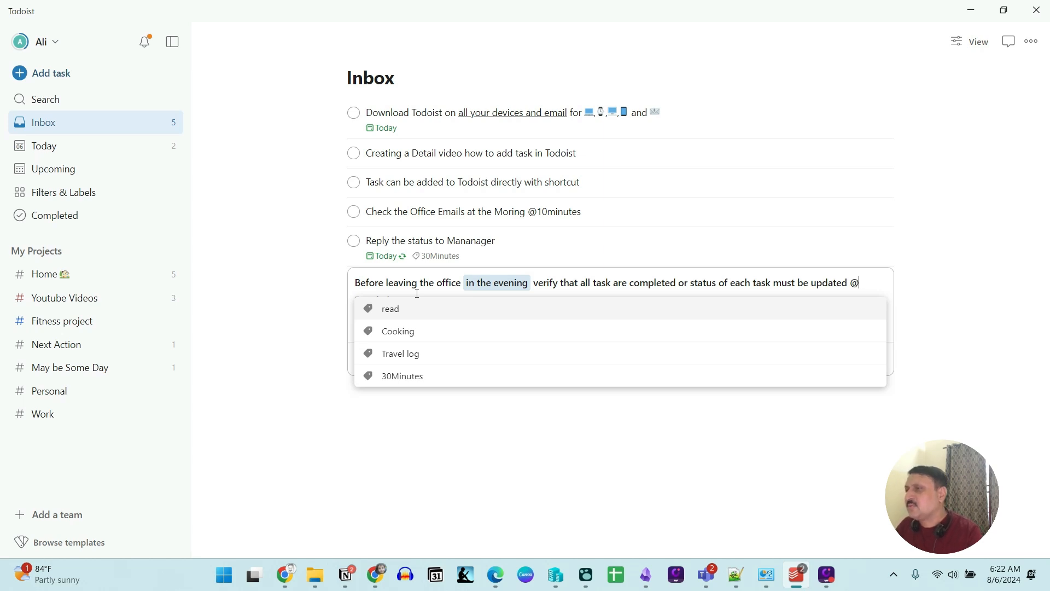
{"action": "type", "text": "30"}
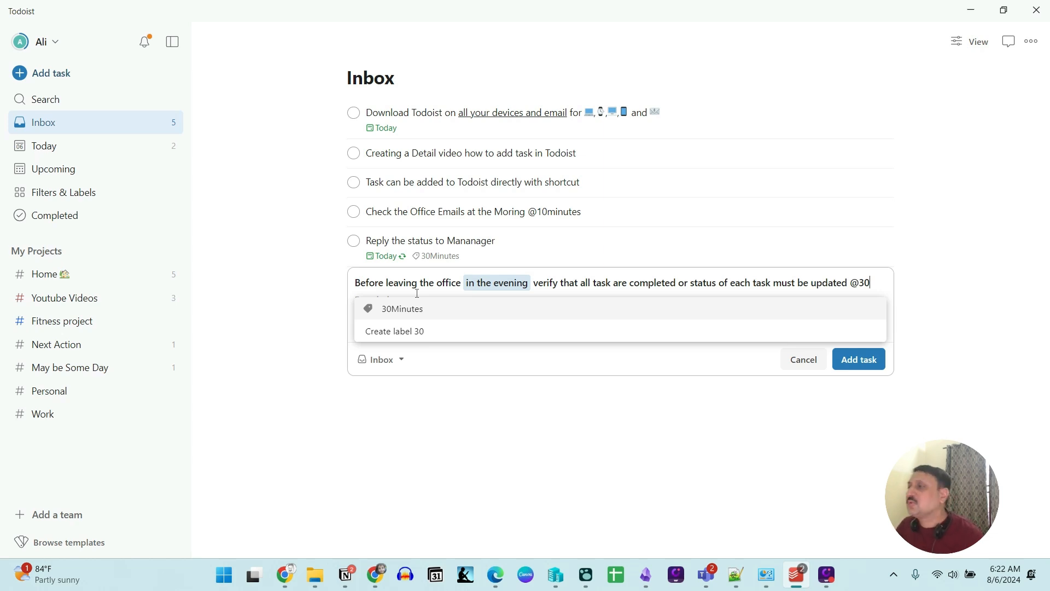
{"action": "left_click", "coordinate": [410, 315]}
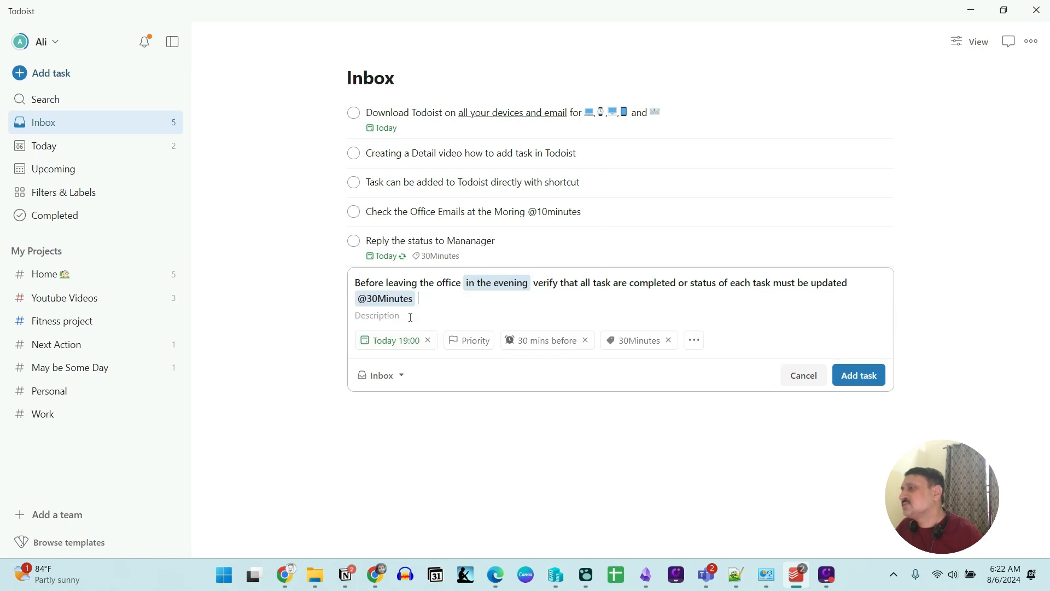
{"action": "left_click", "coordinate": [866, 378]}
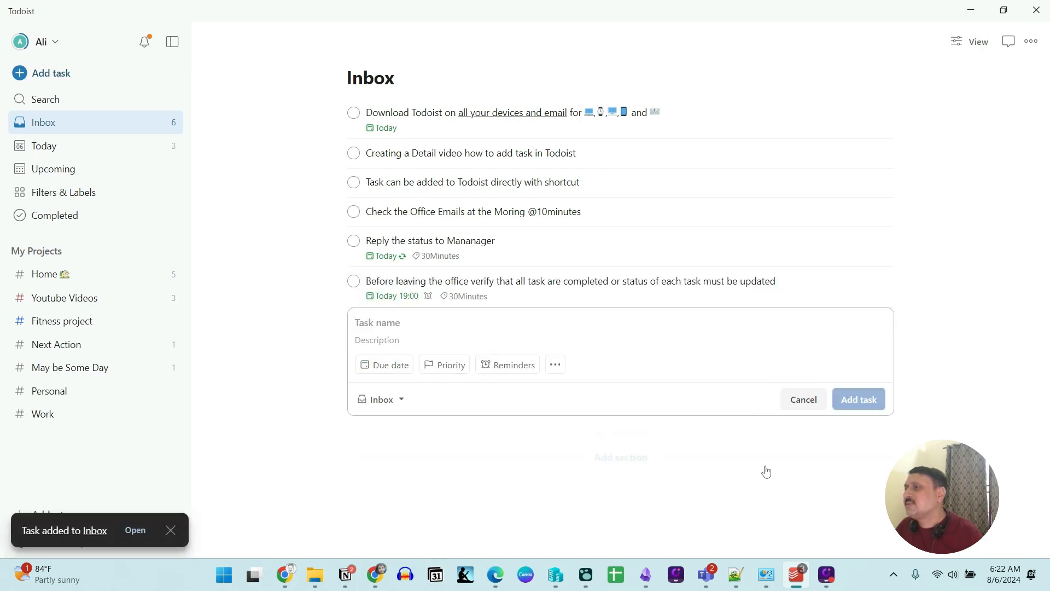
{"action": "left_click", "coordinate": [652, 461]}
{"action": "left_click", "coordinate": [804, 400]}
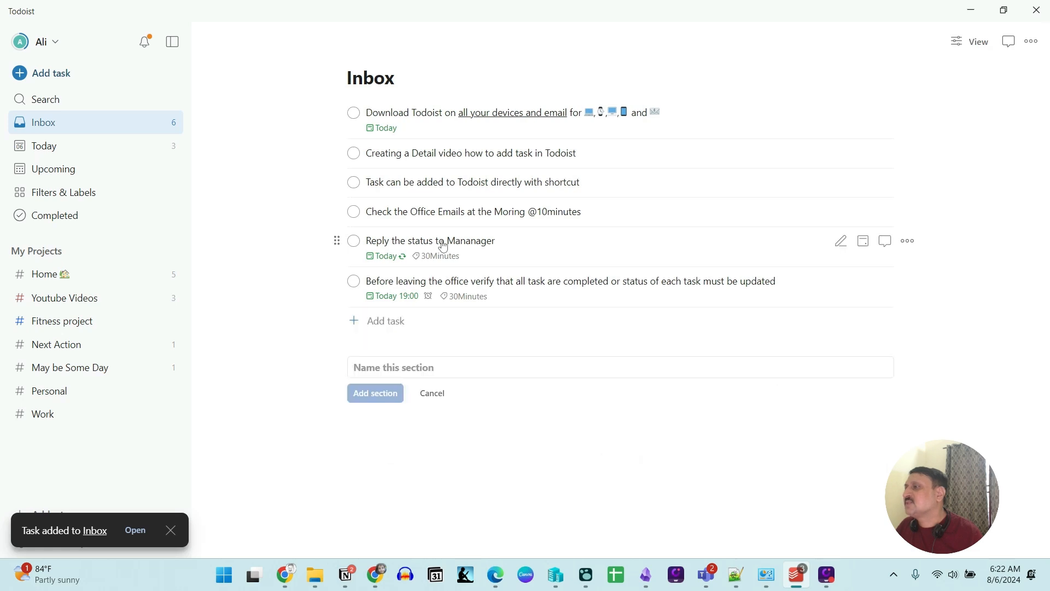
Move the task about verifying everything before leaving the office from the Inbox to the Work project.
{"action": "left_click", "coordinate": [386, 297]}
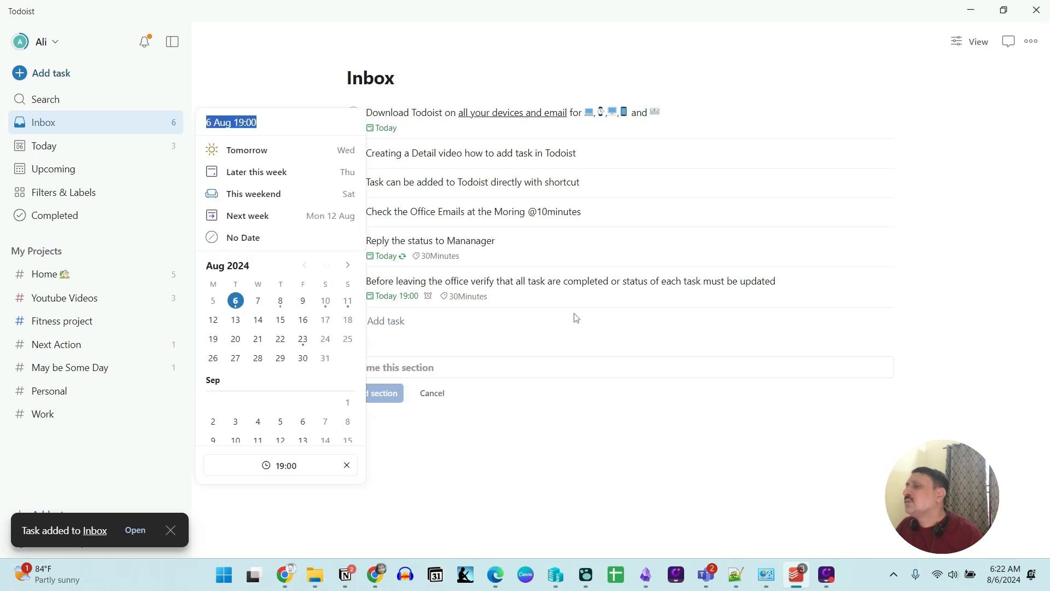
{"action": "key", "text": "Escape"}
{"action": "left_click", "coordinate": [840, 280]}
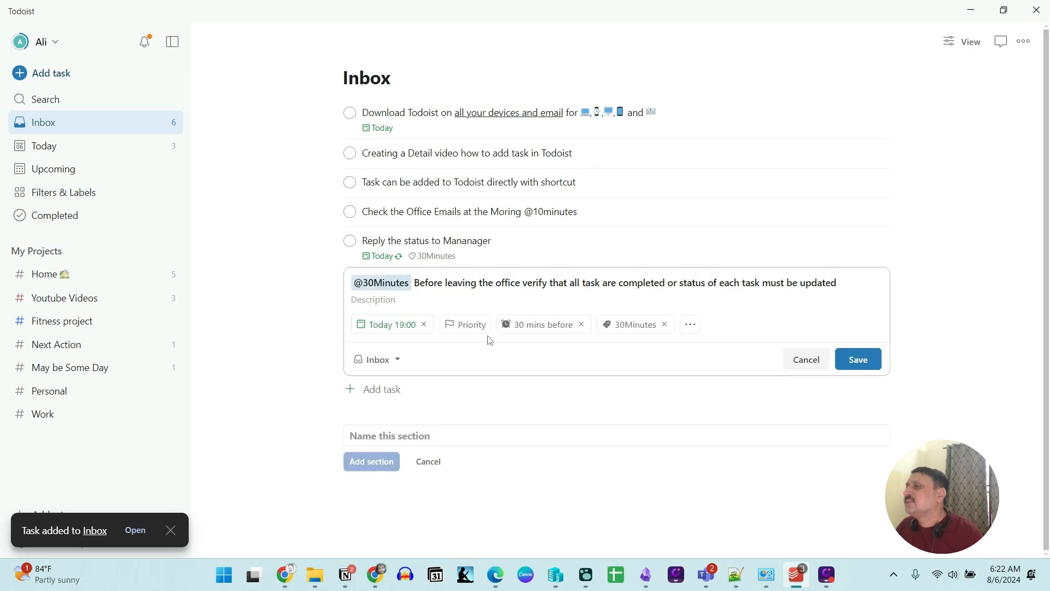
{"action": "left_click", "coordinate": [398, 359]}
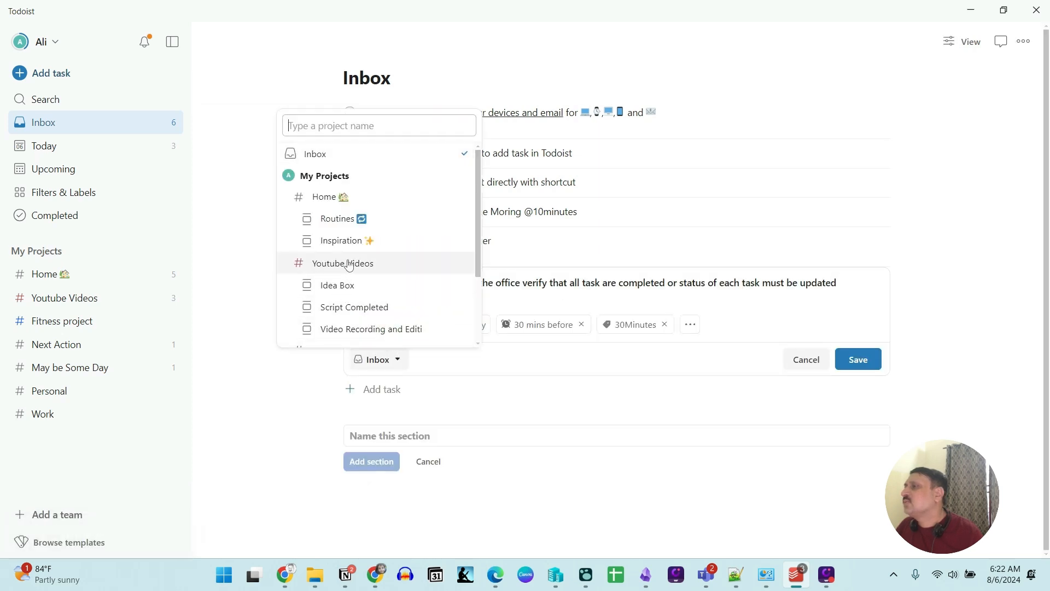
{"action": "scroll", "coordinate": [348, 265], "scroll_direction": "down", "scroll_amount": 3}
{"action": "left_click", "coordinate": [321, 337]}
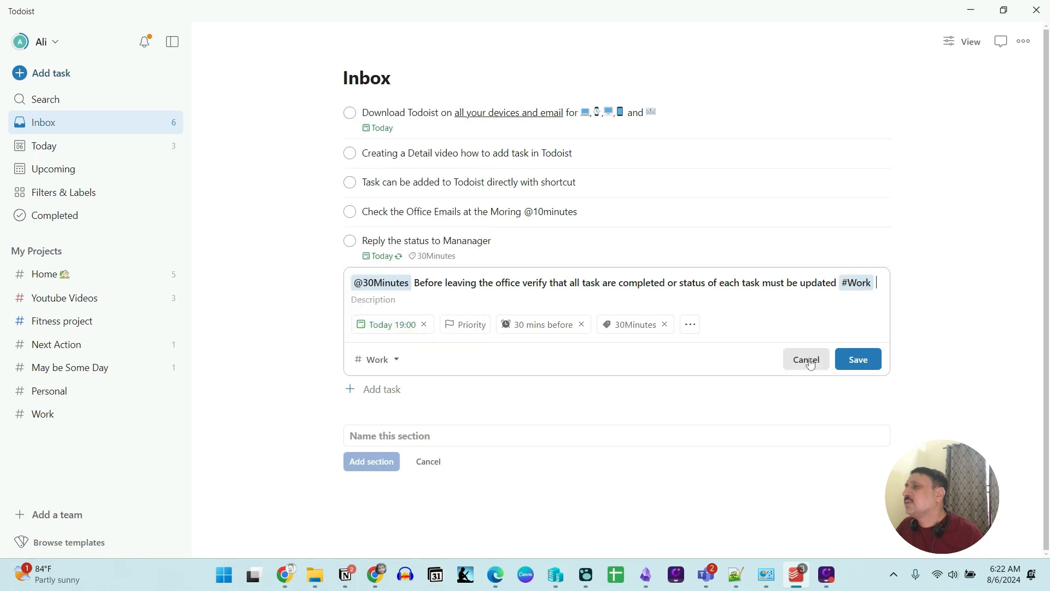
{"action": "left_click", "coordinate": [856, 360]}
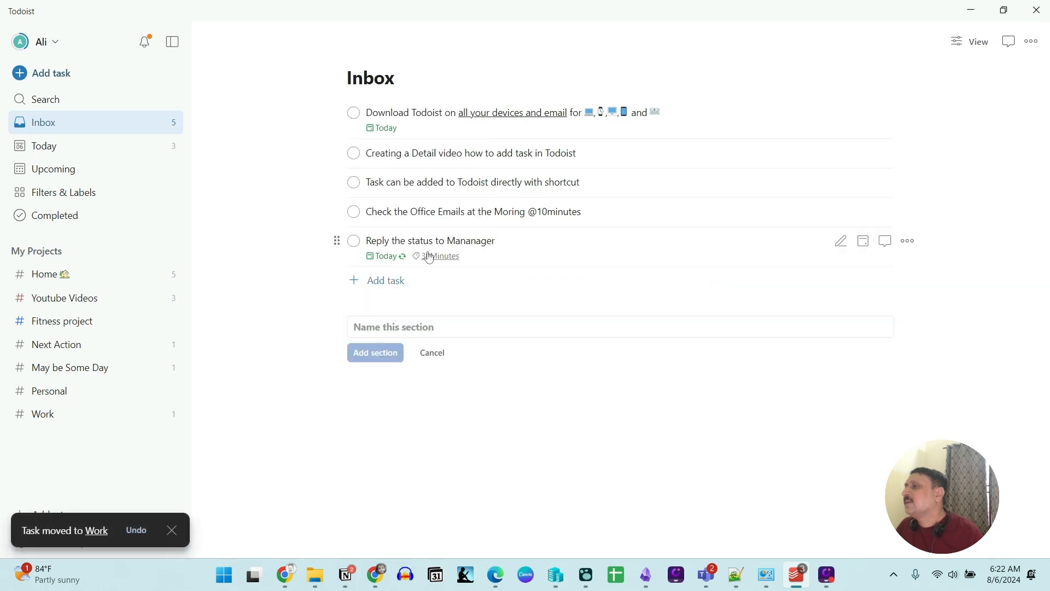
Correct the misspelled last word in the status reply task's name to "Manager" and save the task.
{"action": "mouse_move", "coordinate": [405, 263]}
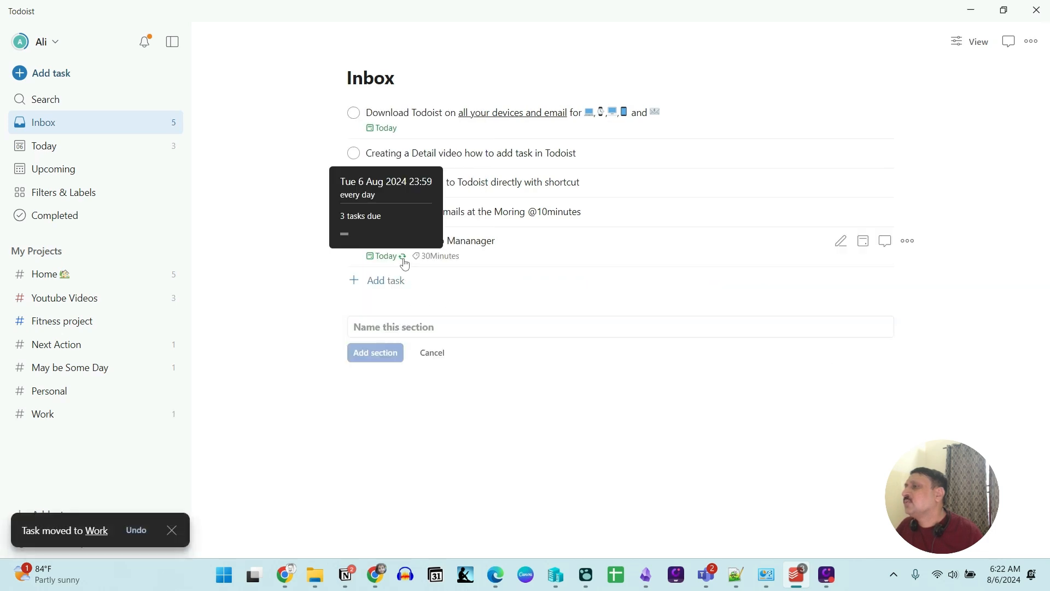
{"action": "left_click", "coordinate": [490, 244]}
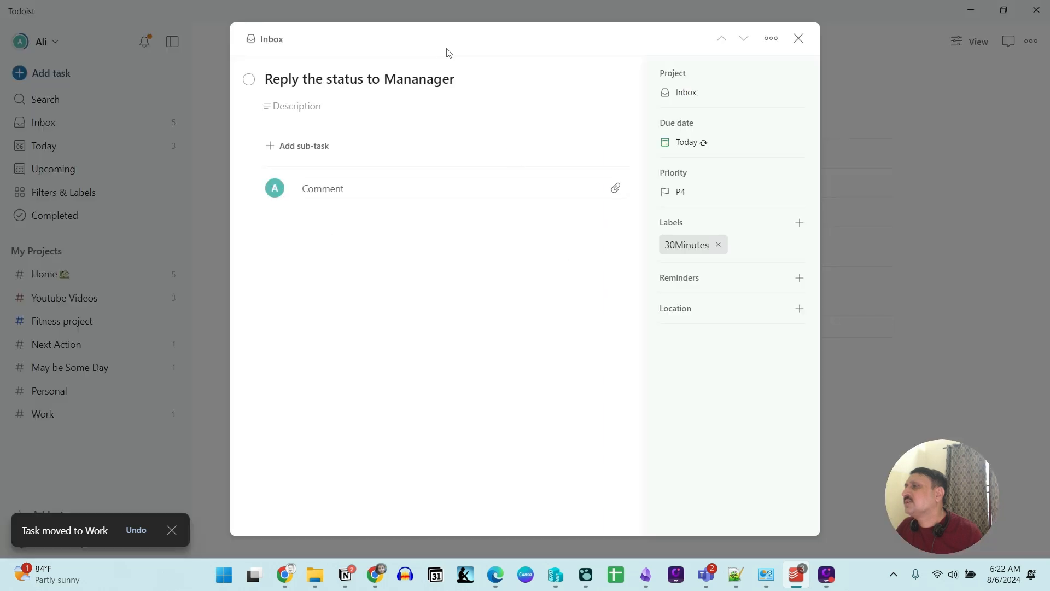
{"action": "left_click", "coordinate": [433, 86]}
{"action": "right_click", "coordinate": [509, 83]}
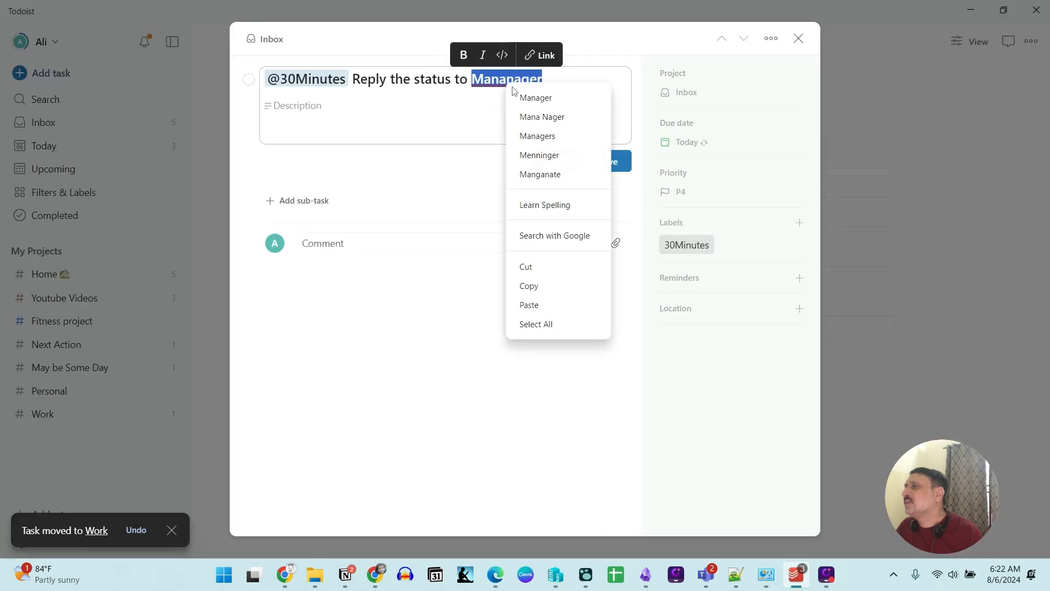
{"action": "left_click", "coordinate": [523, 97]}
{"action": "left_click", "coordinate": [618, 162]}
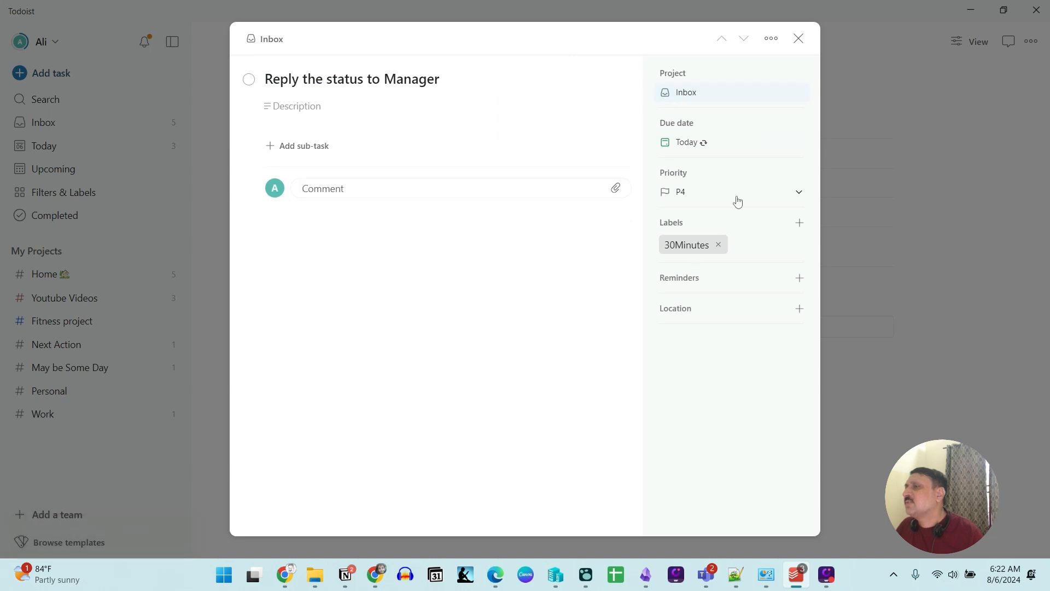
Move the "Reply the status to Manager" task to the Work project and close its details.
{"action": "left_click", "coordinate": [708, 96]}
{"action": "scroll", "coordinate": [712, 262], "scroll_direction": "down", "scroll_amount": 2}
{"action": "scroll", "coordinate": [709, 235], "scroll_direction": "up", "scroll_amount": 2}
{"action": "scroll", "coordinate": [714, 262], "scroll_direction": "down", "scroll_amount": 2}
{"action": "left_click", "coordinate": [687, 331]}
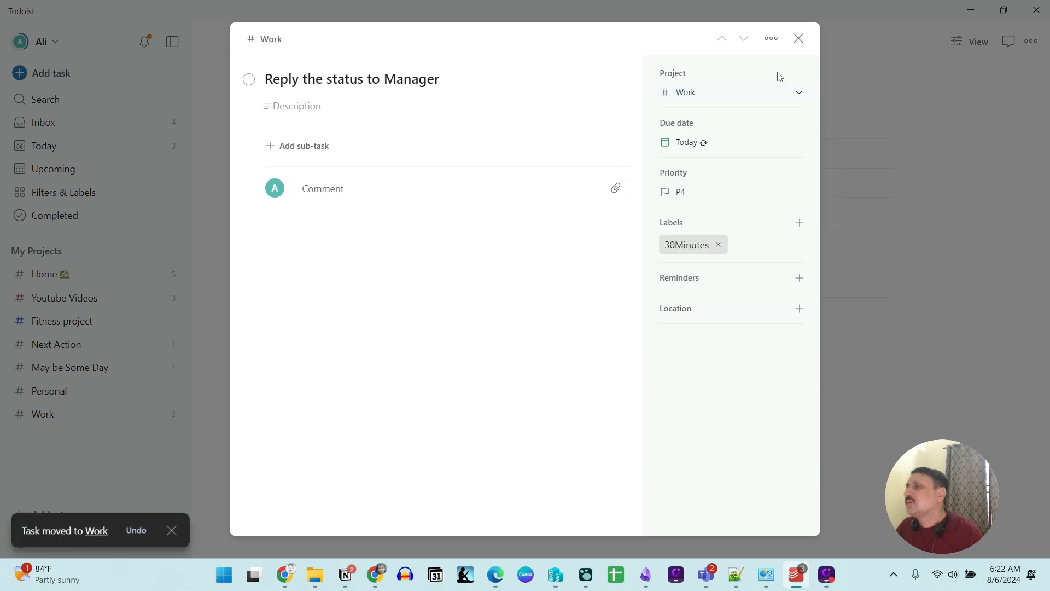
{"action": "left_click", "coordinate": [799, 38]}
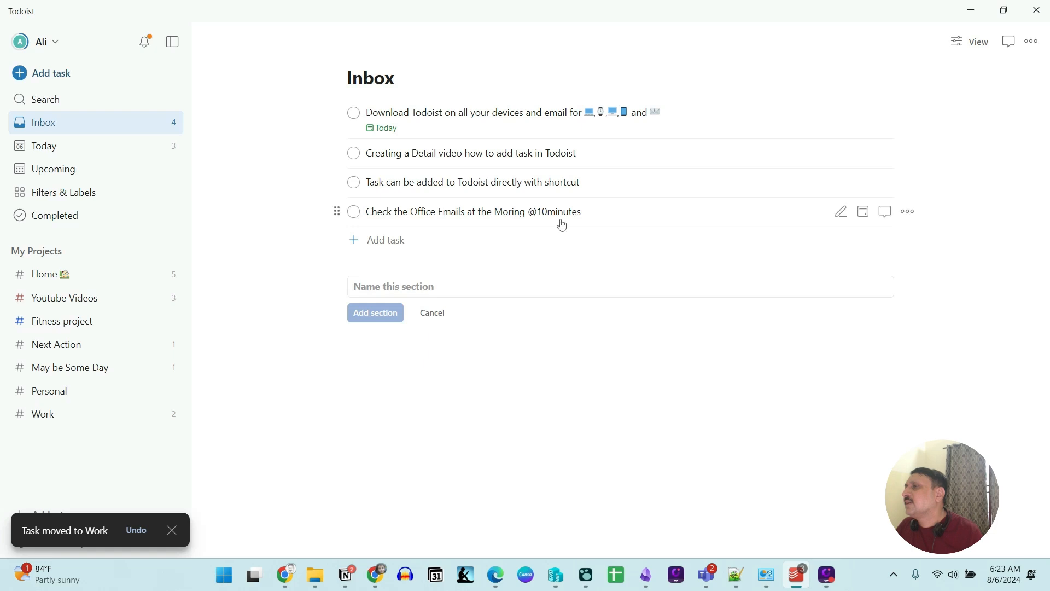
{"action": "left_click", "coordinate": [404, 215]}
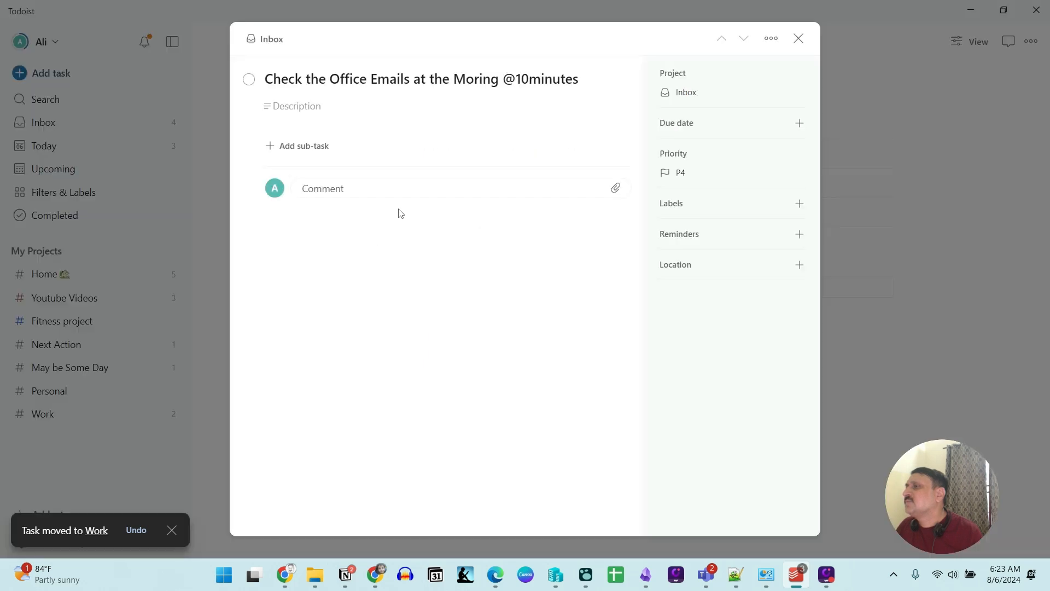
{"action": "left_click", "coordinate": [711, 96]}
{"action": "scroll", "coordinate": [711, 247], "scroll_direction": "down", "scroll_amount": 2}
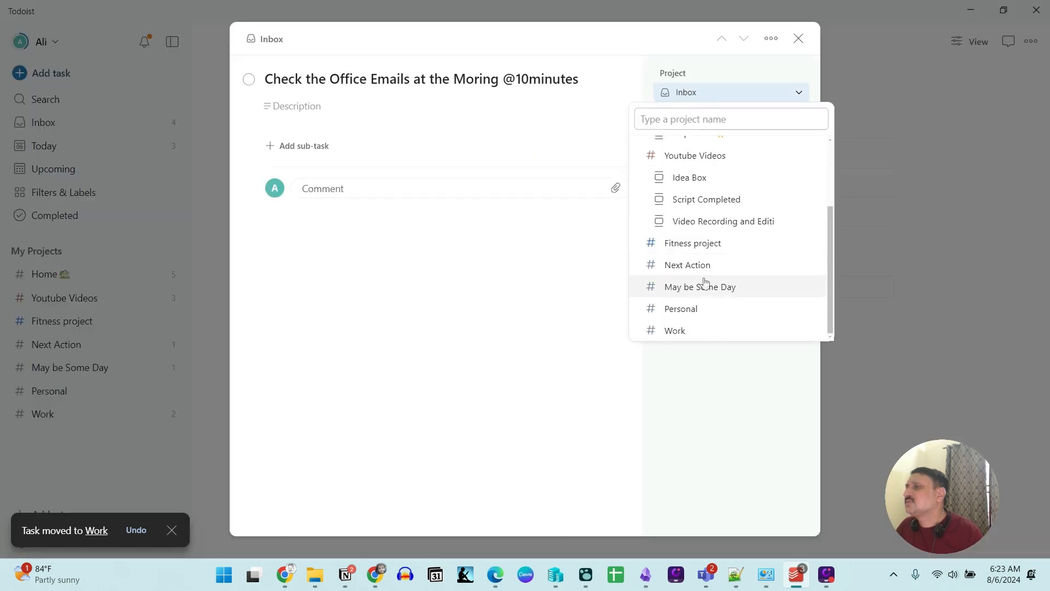
{"action": "left_click", "coordinate": [676, 330]}
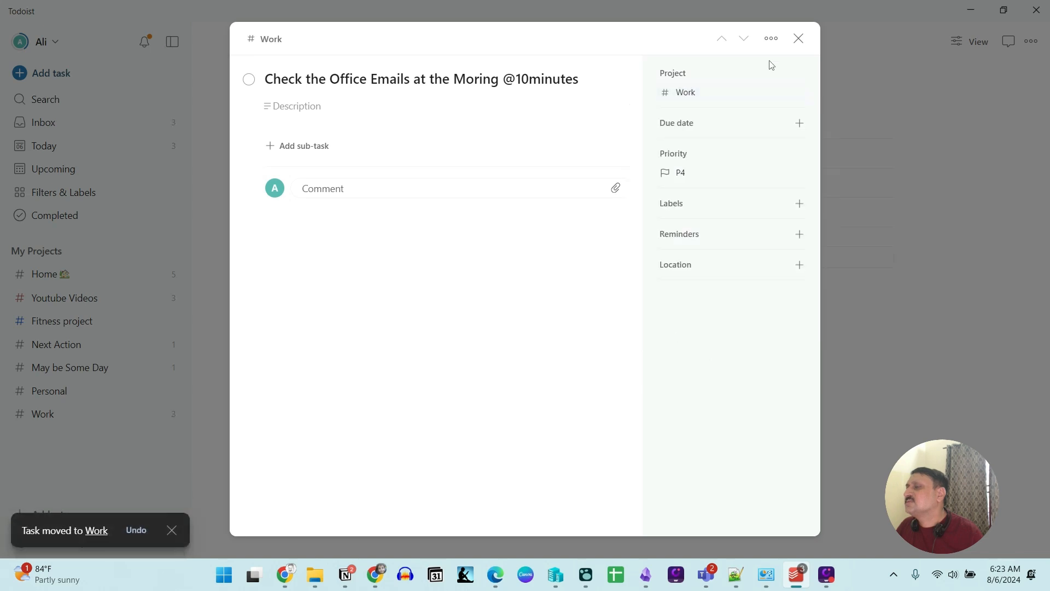
{"action": "left_click", "coordinate": [798, 38]}
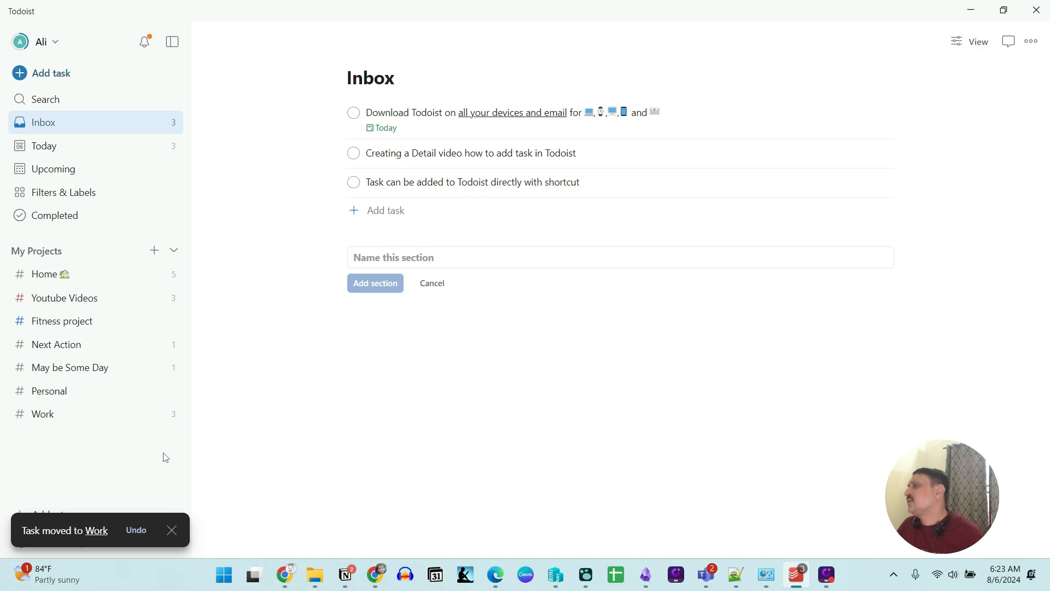
Add the task "Drop children to school" to the Personal project with a new Children label.
{"action": "left_click", "coordinate": [70, 397]}
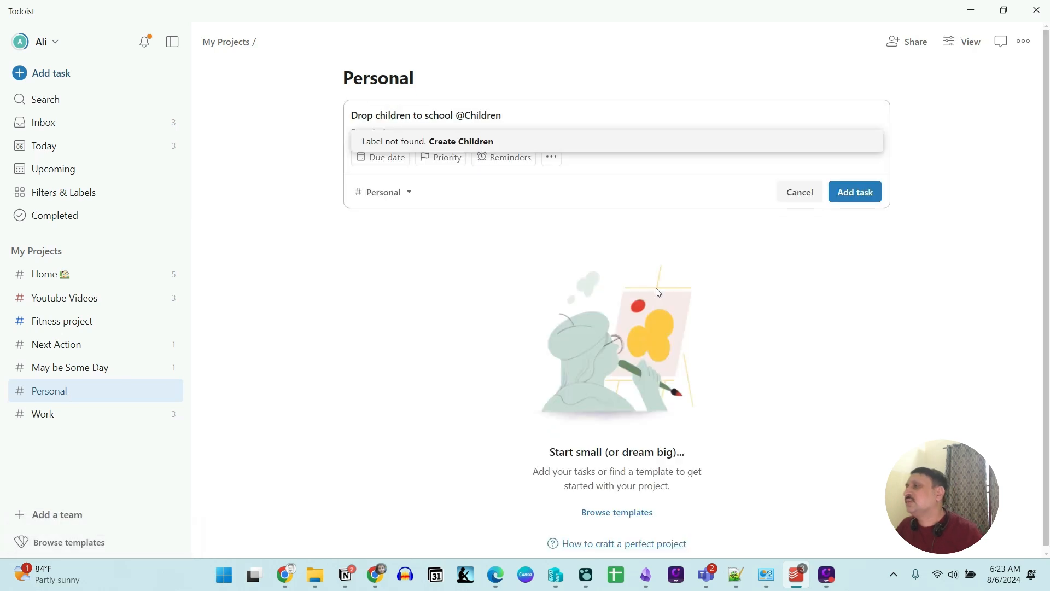
{"action": "left_click", "coordinate": [479, 143]}
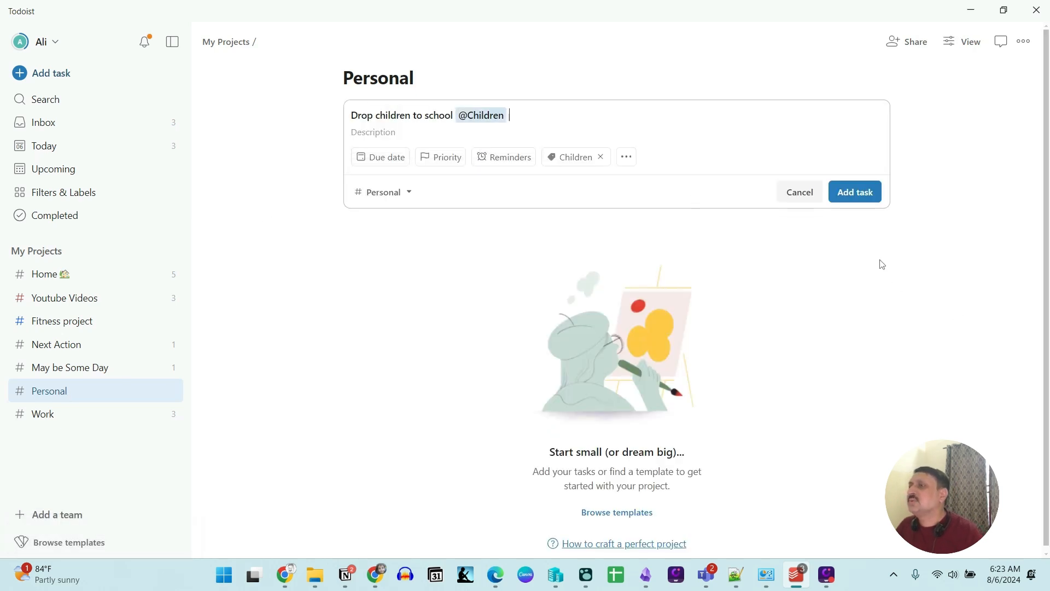
{"action": "left_click", "coordinate": [864, 192]}
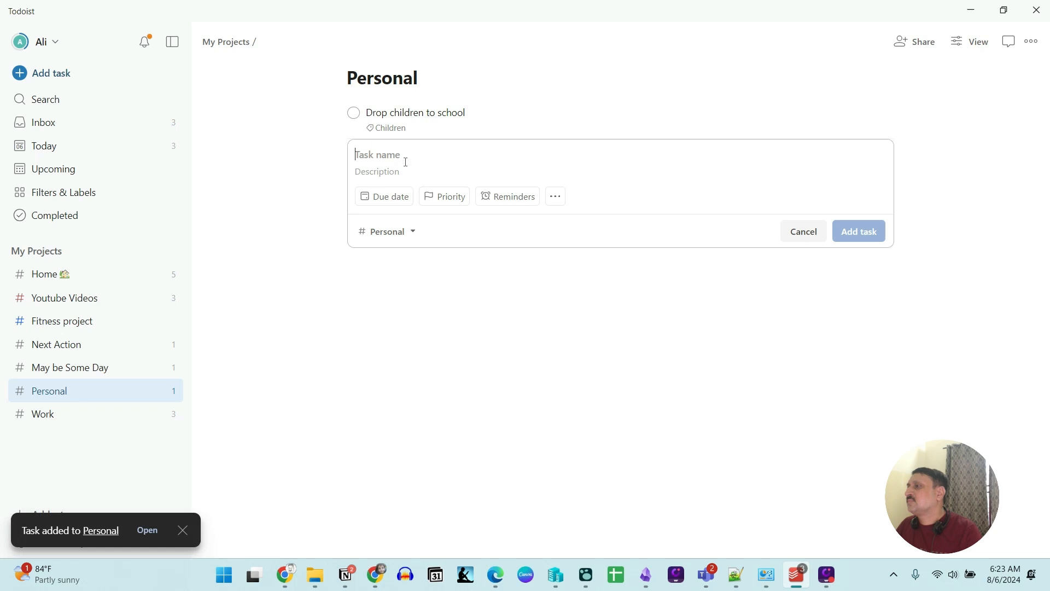
Add the task "Purchase school books and copies" to the Personal project with the Children label.
{"action": "type", "text": "Purchase school books and copies @"}
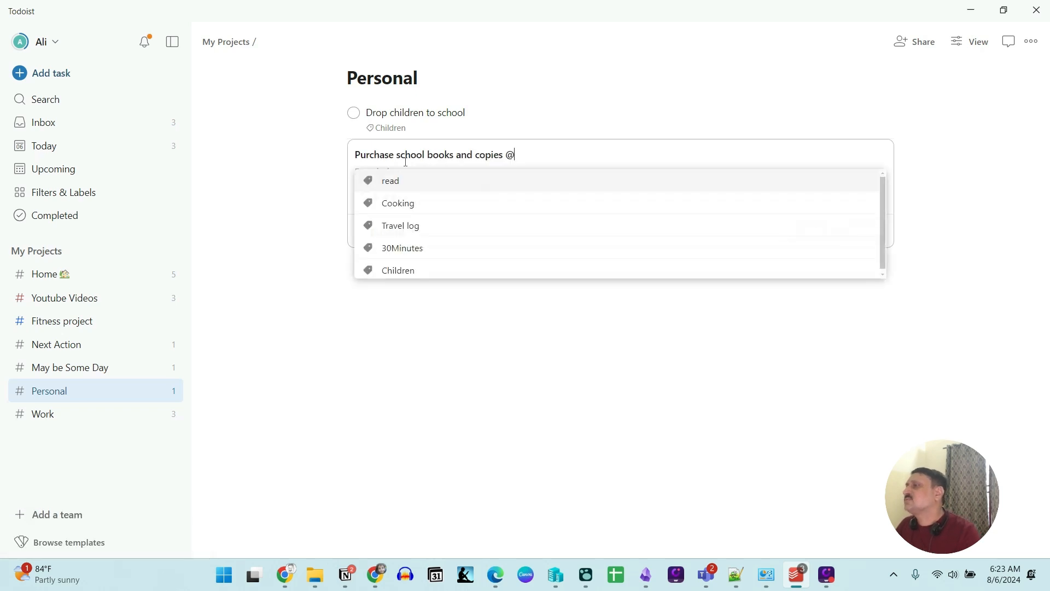
{"action": "left_click", "coordinate": [396, 271]}
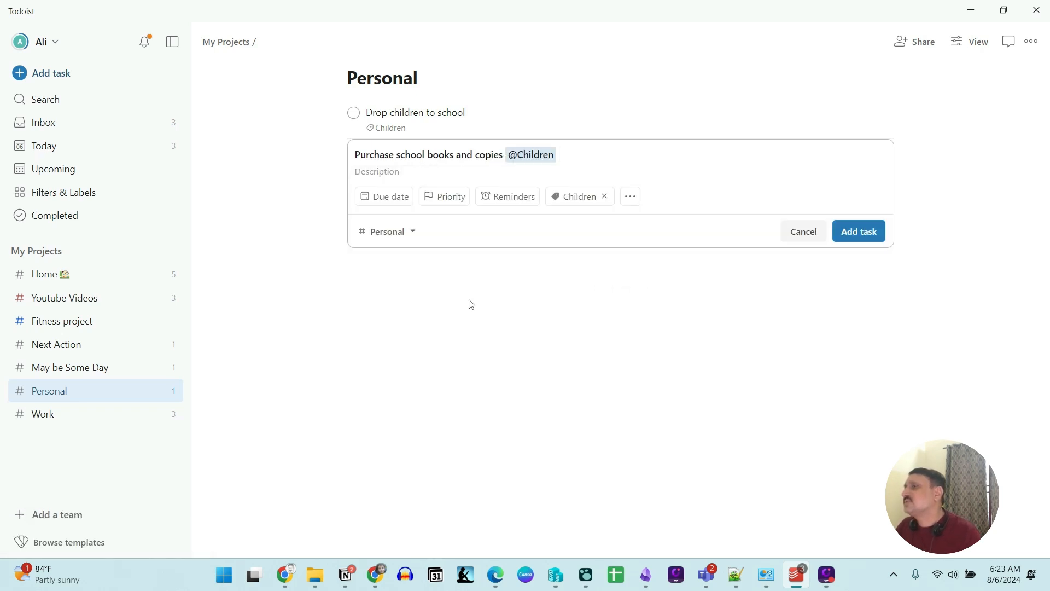
{"action": "left_click", "coordinate": [831, 226]}
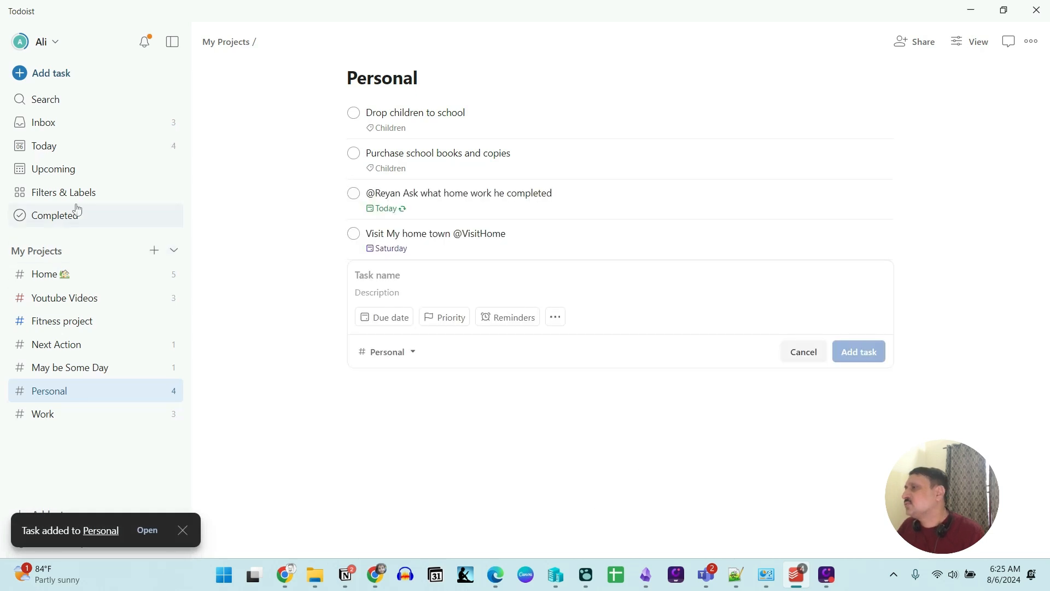
Review which tasks carry the 30Minutes label and which carry the Travel log label.
{"action": "left_click", "coordinate": [83, 198]}
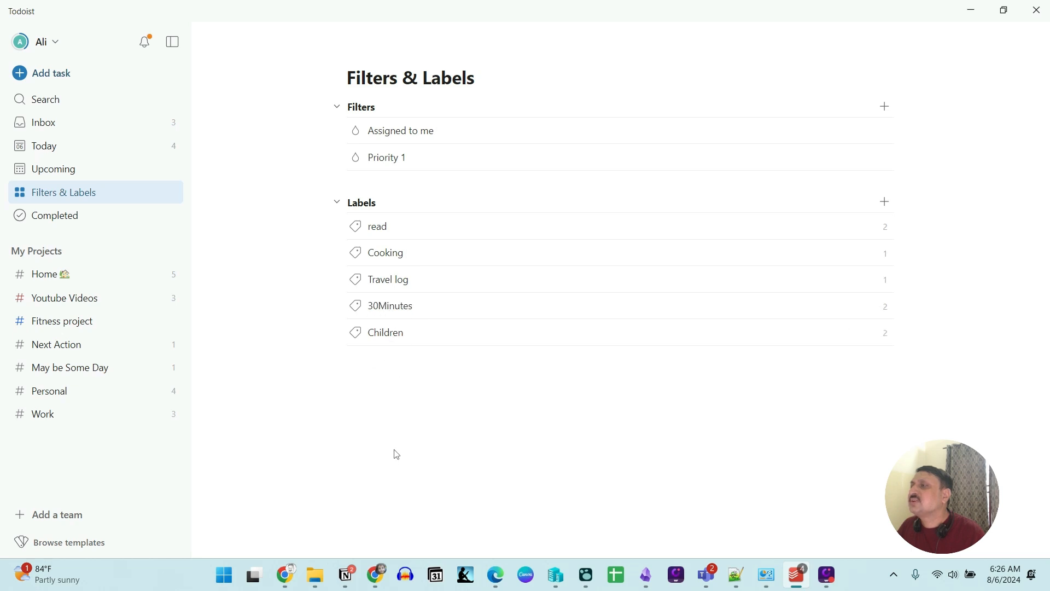
{"action": "left_click", "coordinate": [401, 314]}
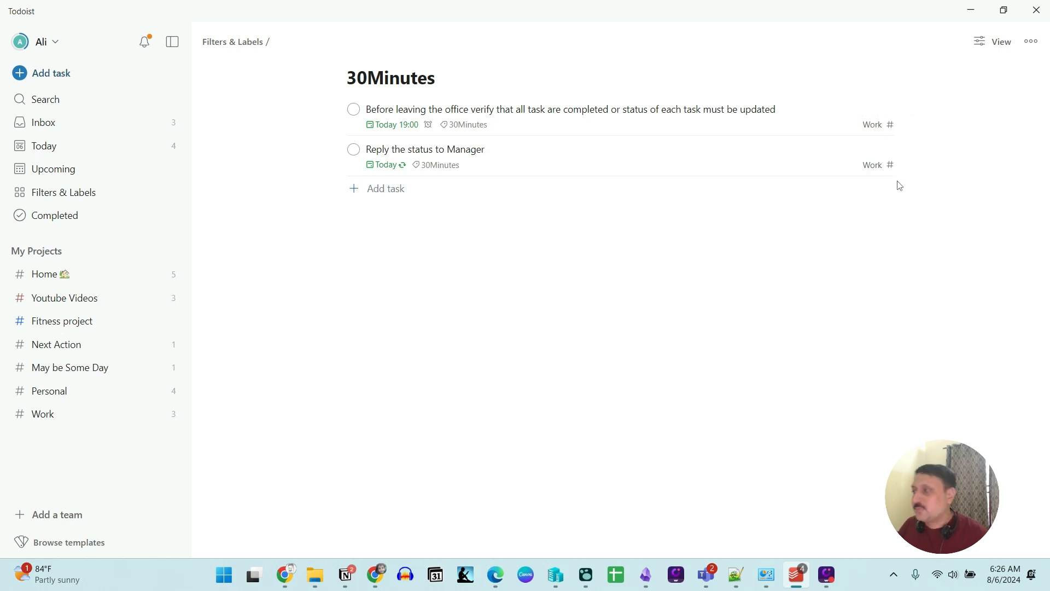
{"action": "left_click", "coordinate": [78, 194]}
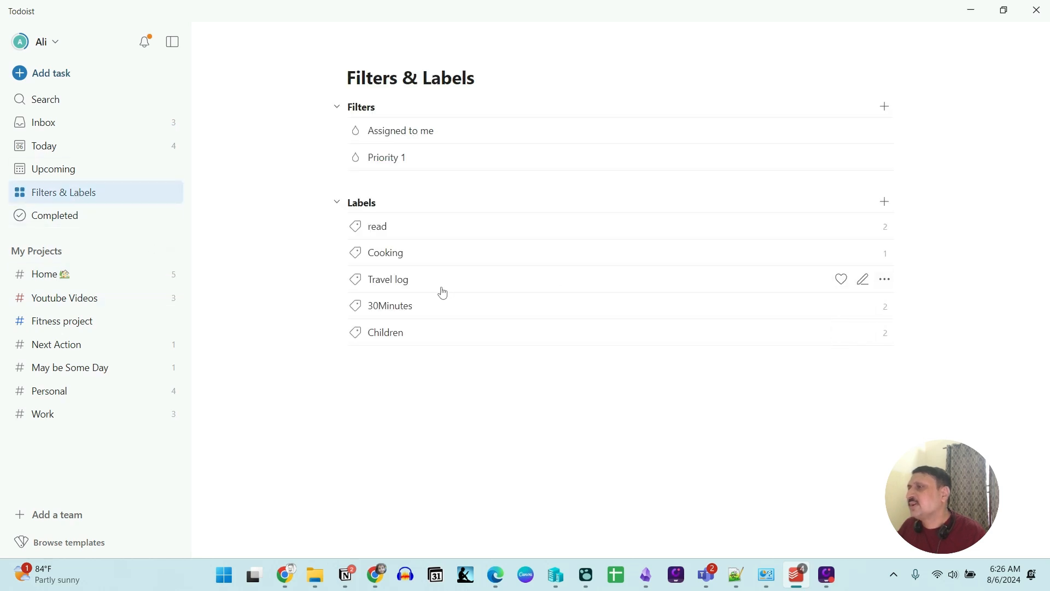
{"action": "left_click", "coordinate": [403, 286]}
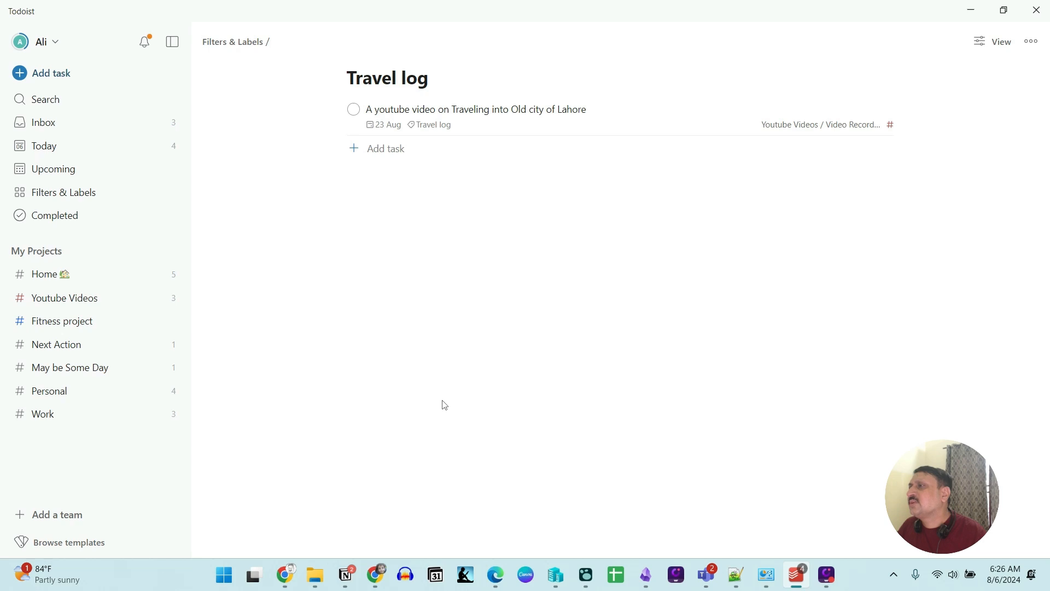